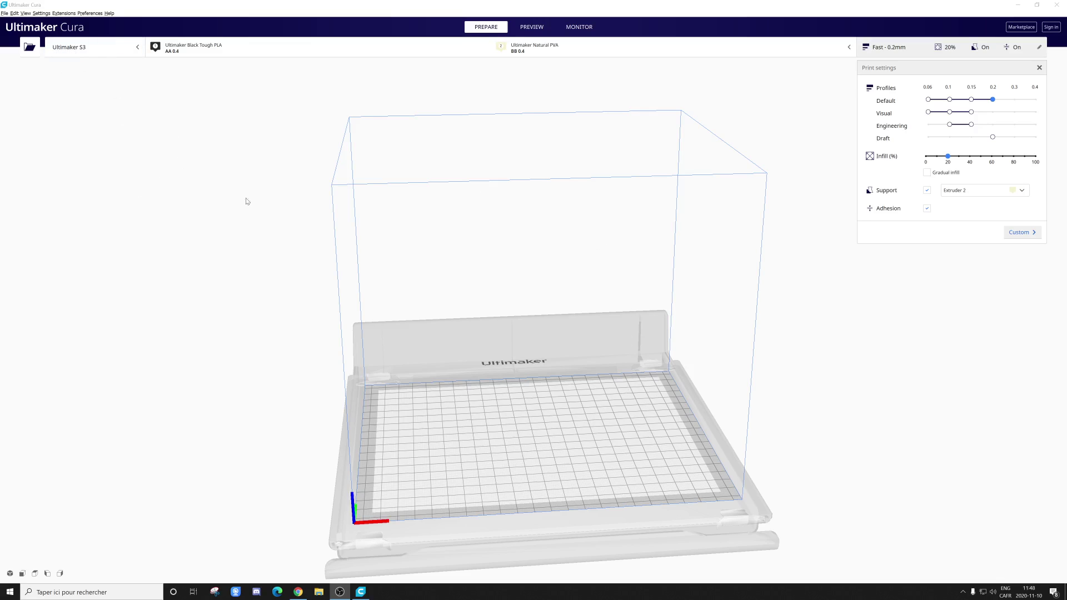
Switch to Chrome to look at the Ultimaker Cura download page, and return to Cura.
click(298, 591)
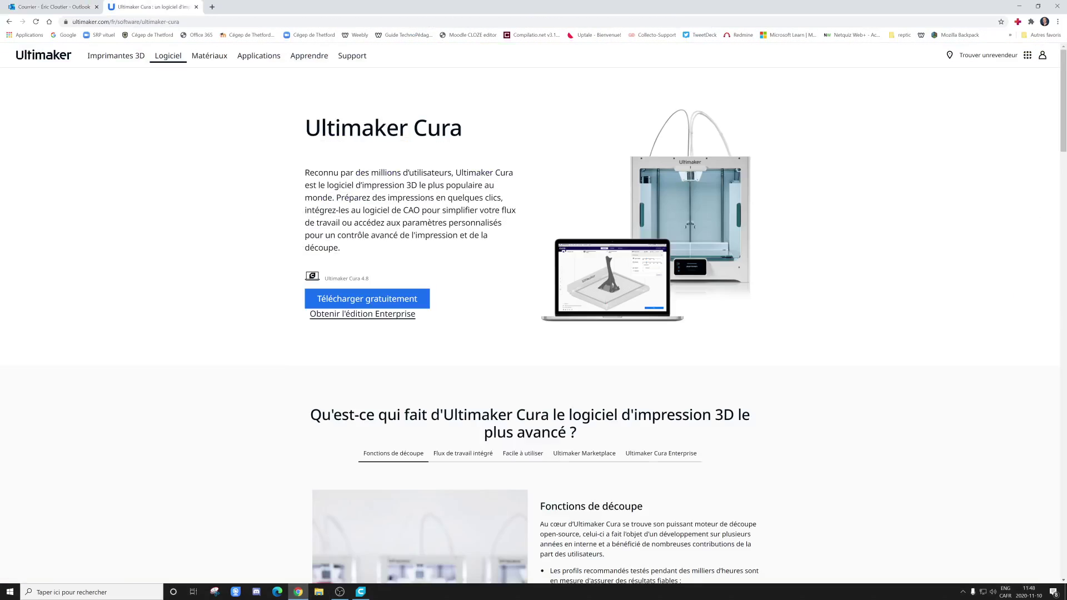
click(153, 7)
click(359, 591)
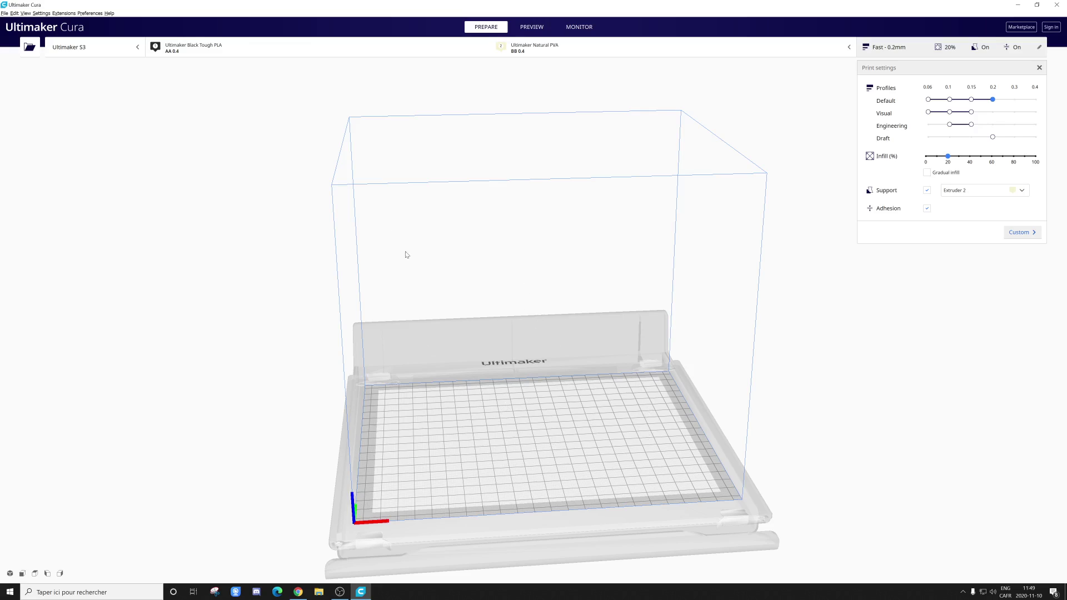
Browse the non-networked printer models offered for adding, select Ultimaker S3, and leave without adding a printer.
click(138, 49)
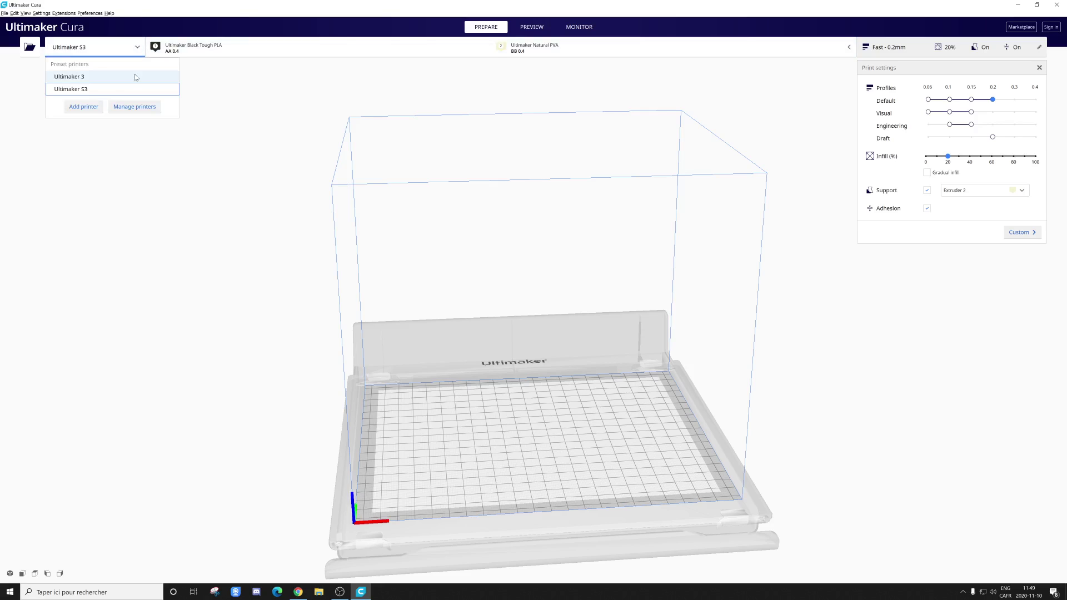
click(90, 108)
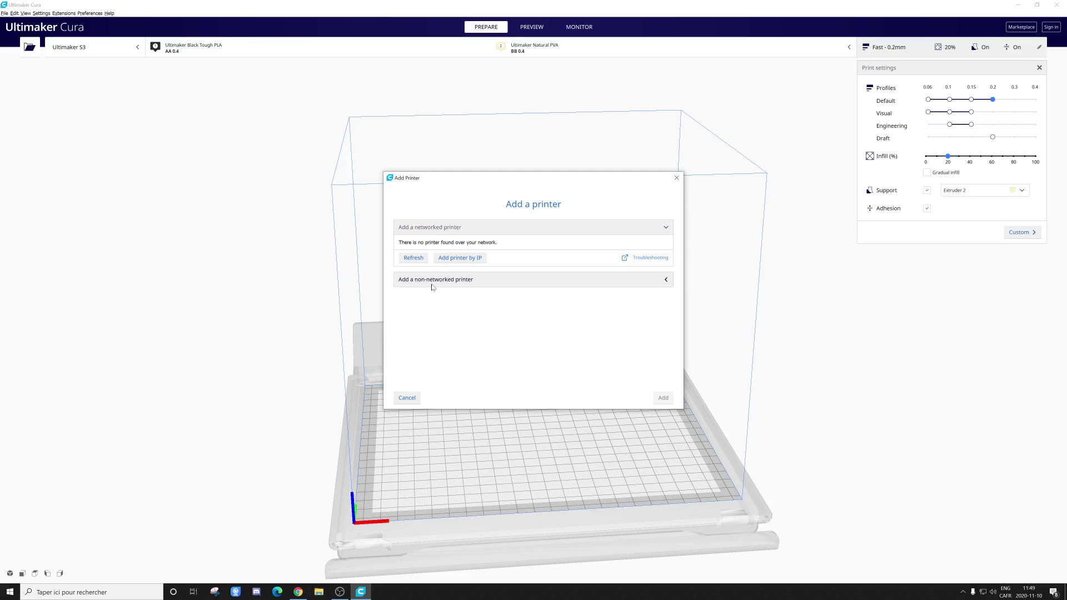
click(475, 283)
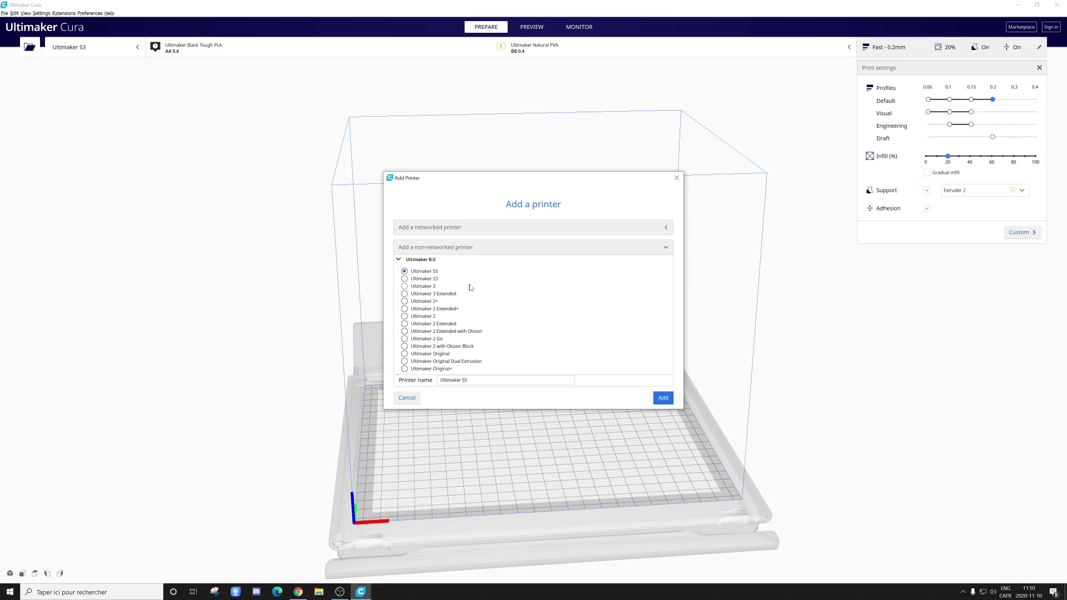
click(405, 279)
click(676, 178)
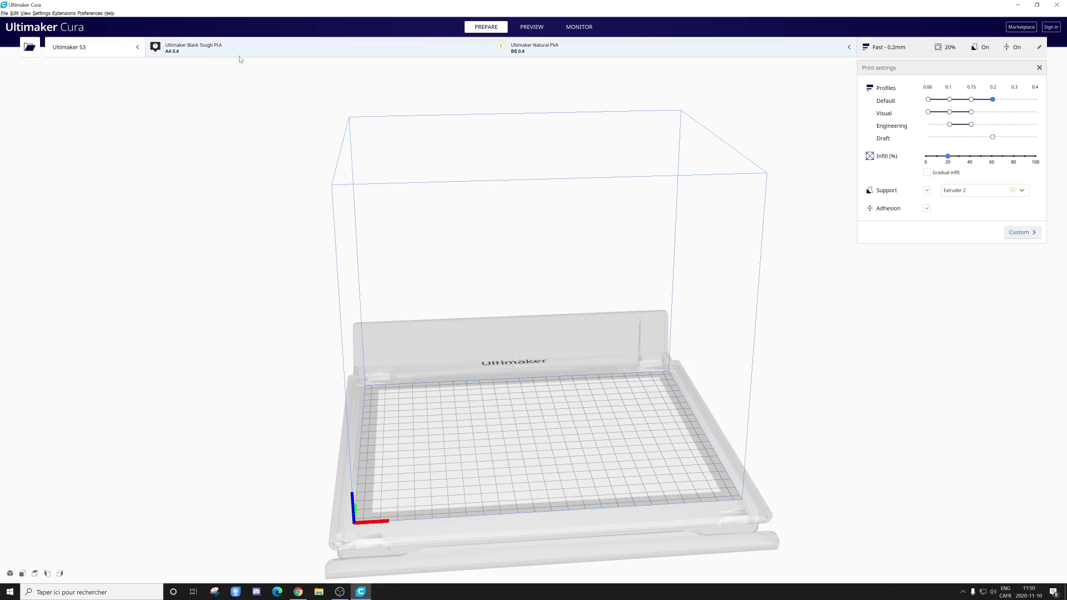
Examine the material and print core configuration of both extruders.
click(274, 55)
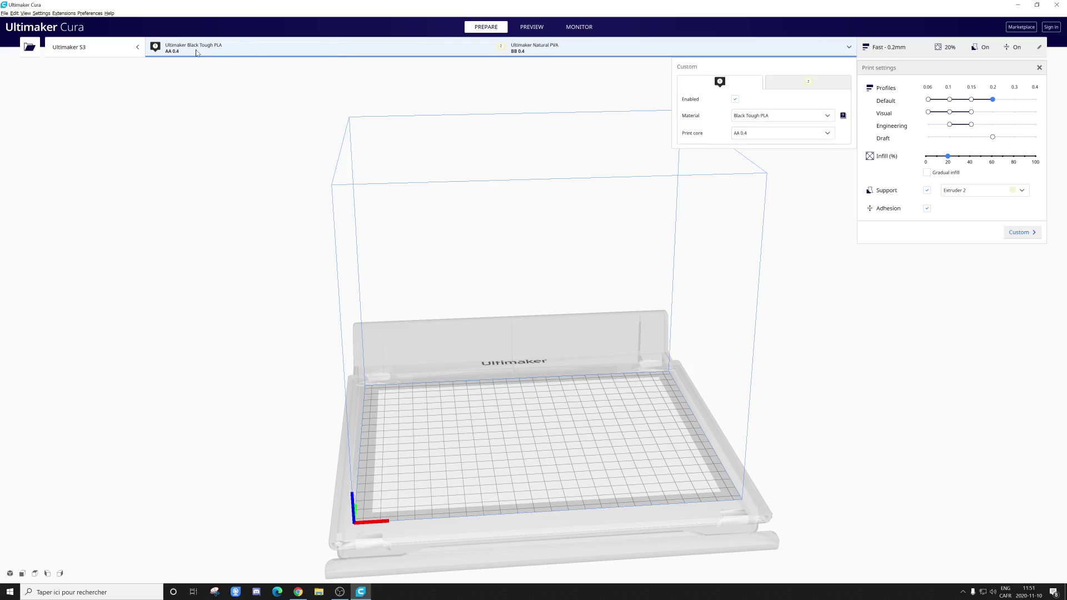
click(325, 60)
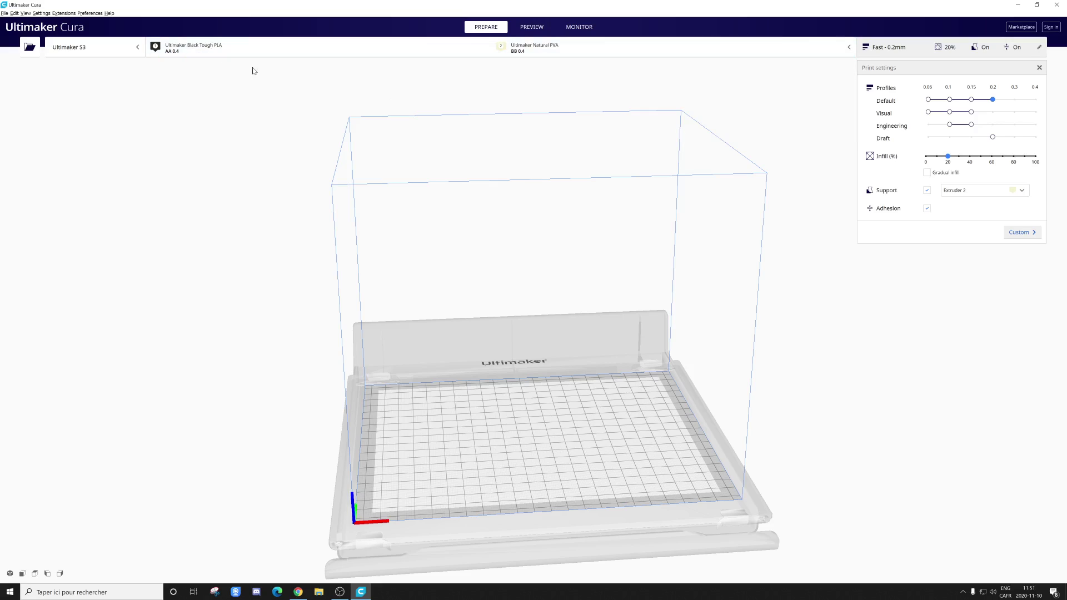
click(318, 55)
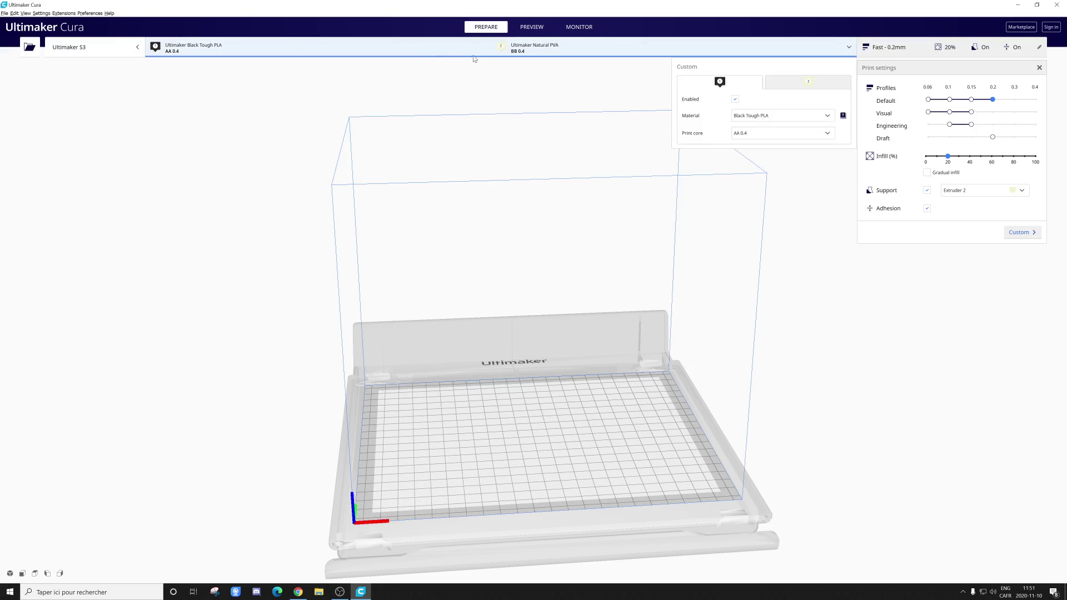
click(783, 82)
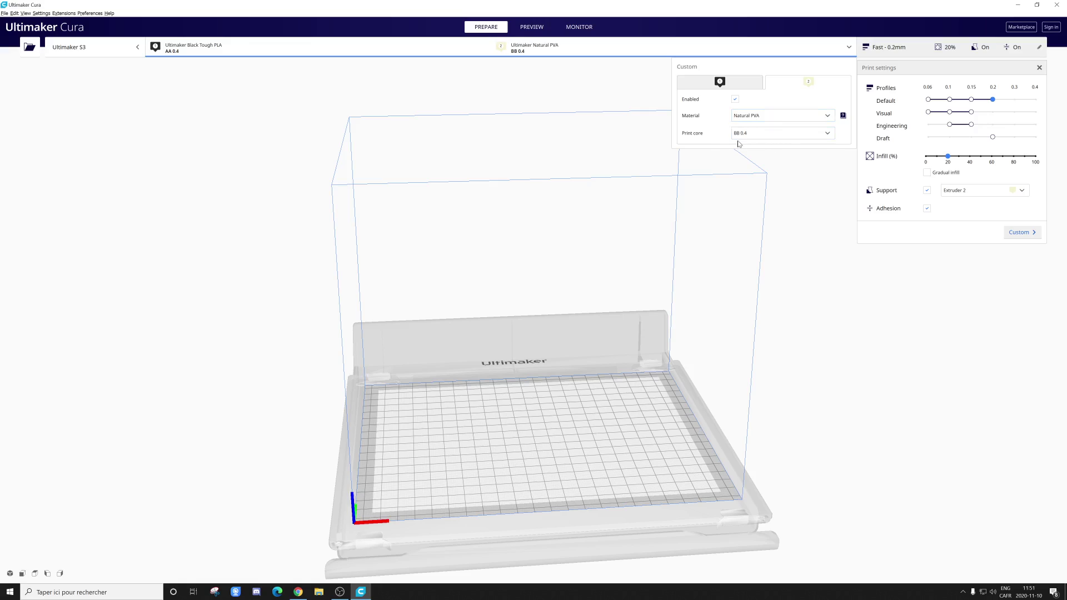
click(805, 171)
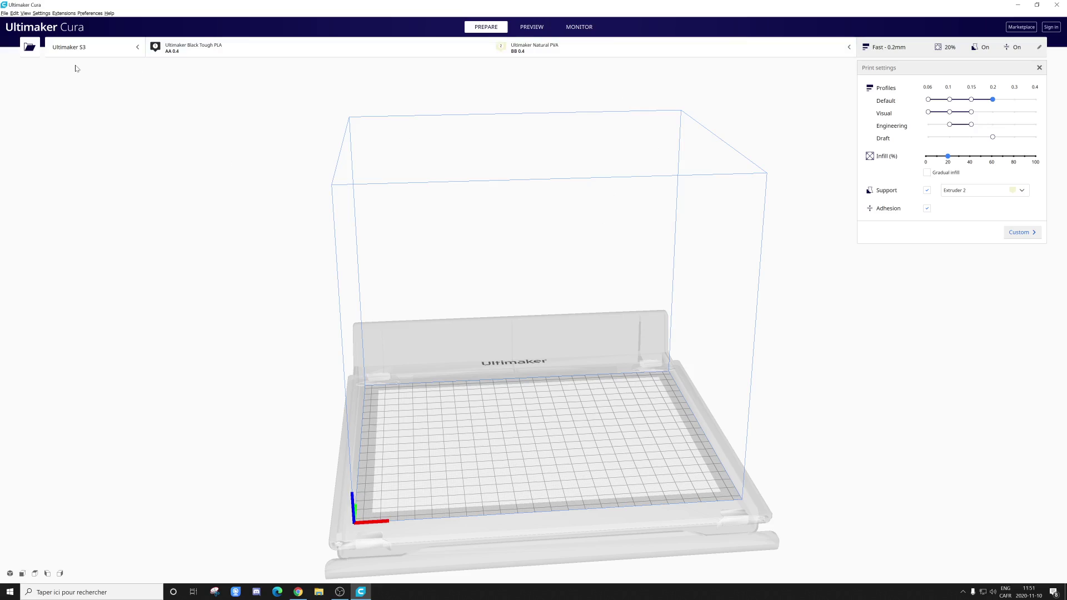
Load the spacer_cloture v0 model from the Objets 3D folder onto the build plate.
click(6, 12)
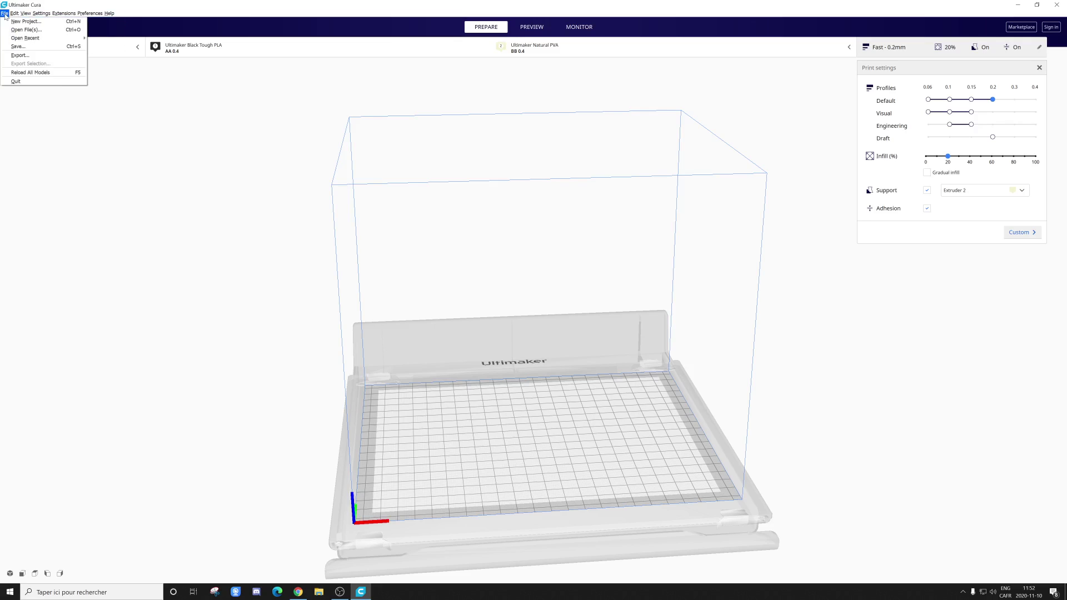
click(15, 30)
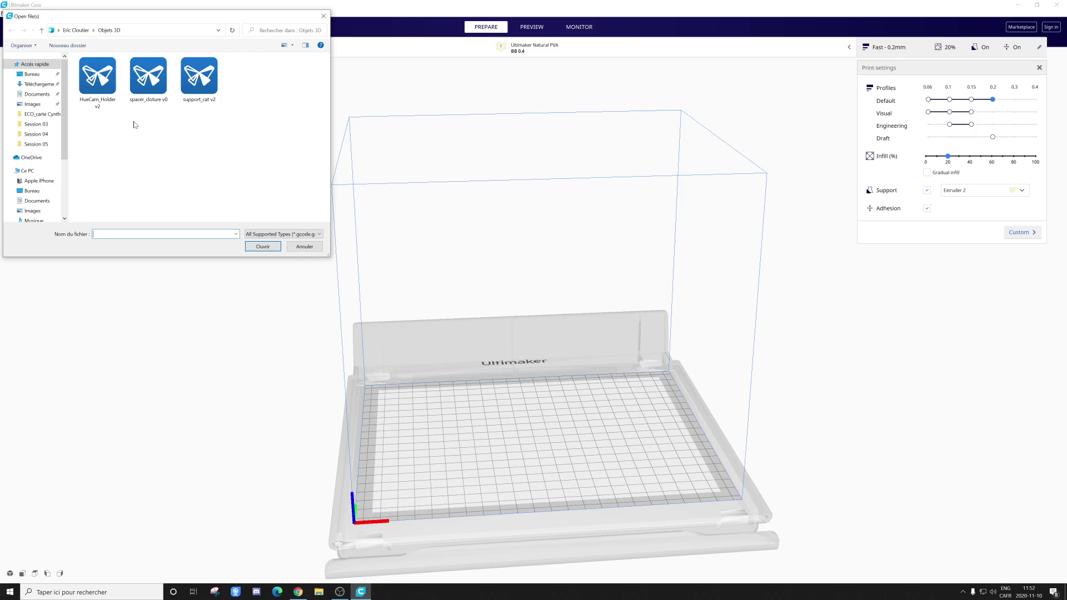
click(148, 108)
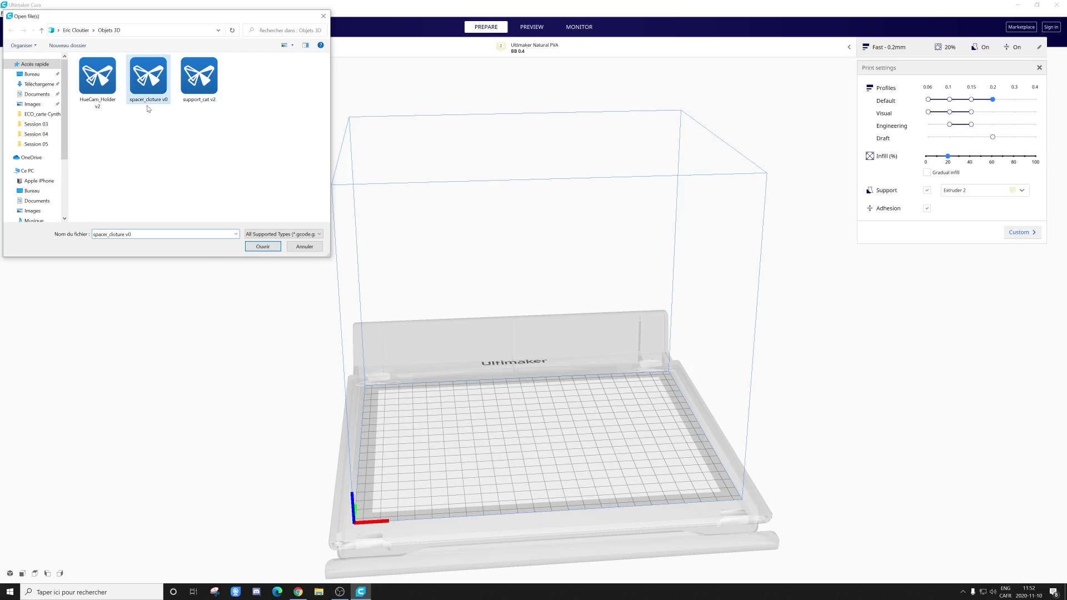
click(261, 247)
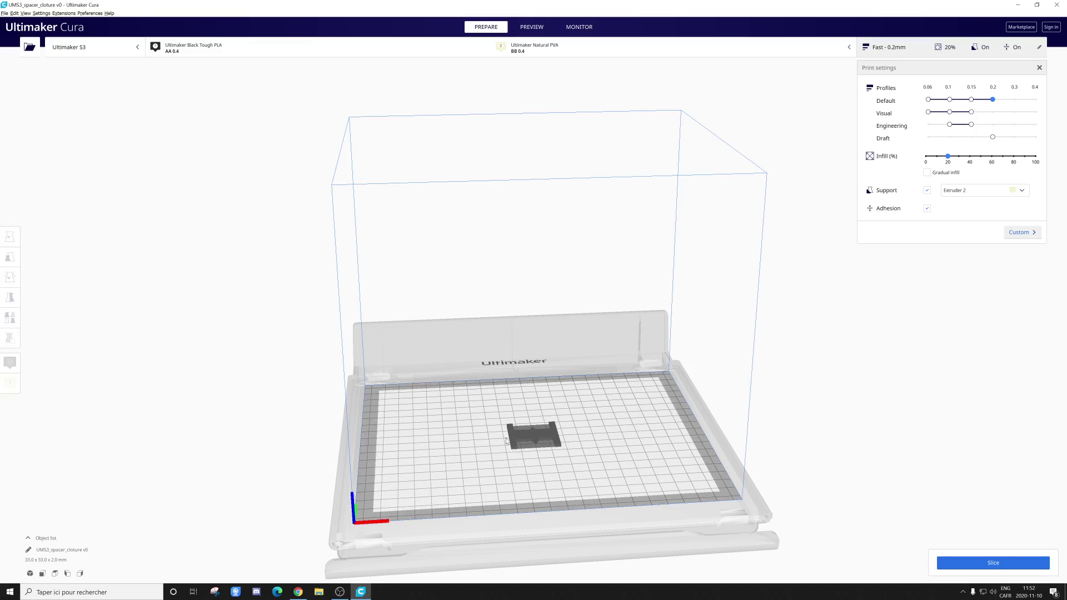
Try to lift the spacer about 69 mm above the build plate along Z.
right_drag(488, 473, 469, 463)
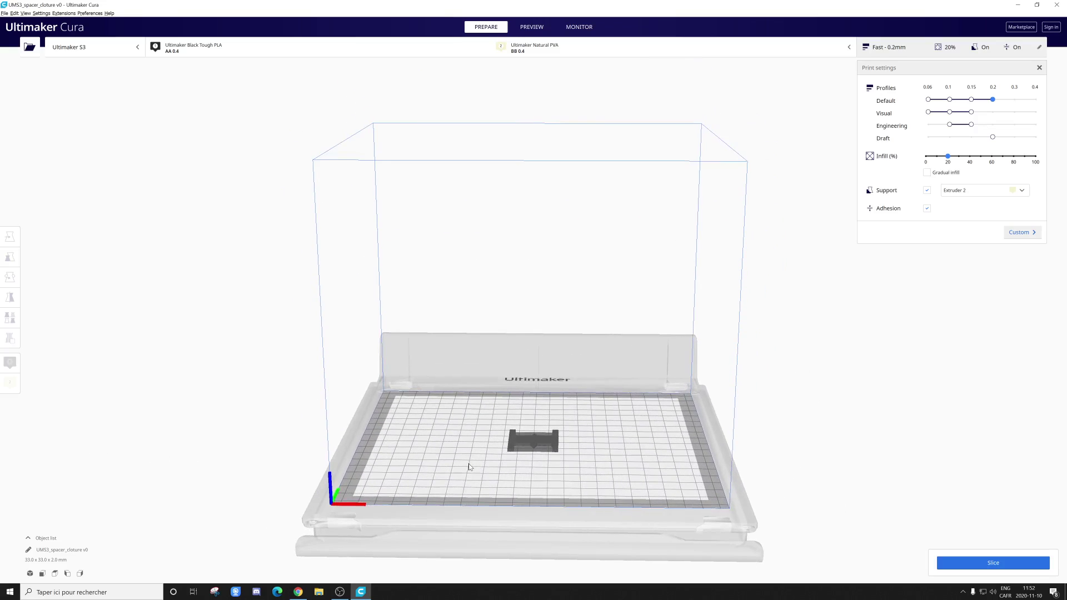
click(543, 440)
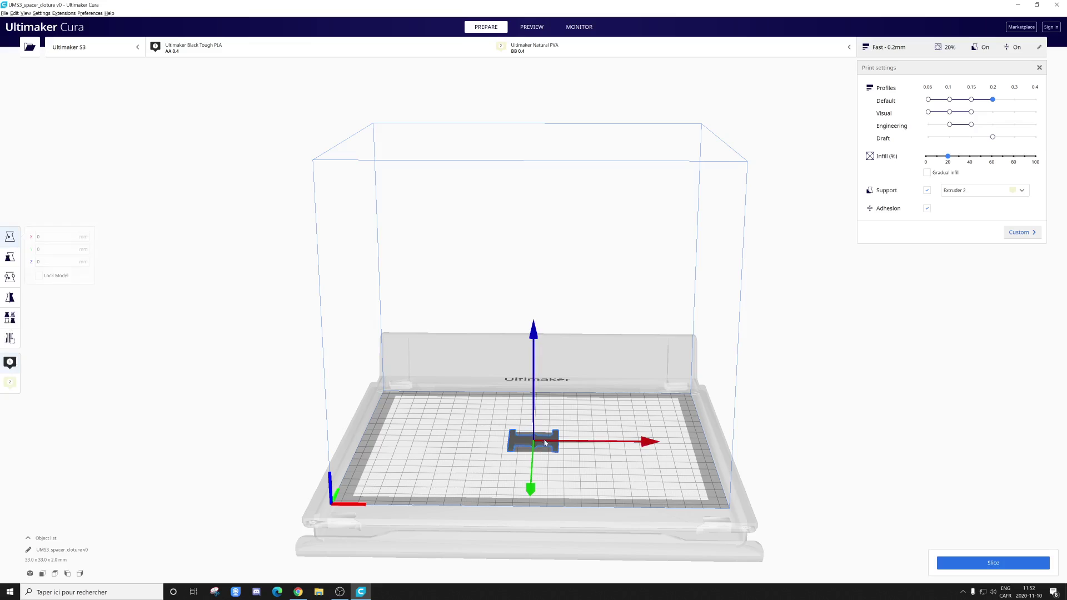
drag(534, 335, 534, 253)
drag(530, 333, 544, 231)
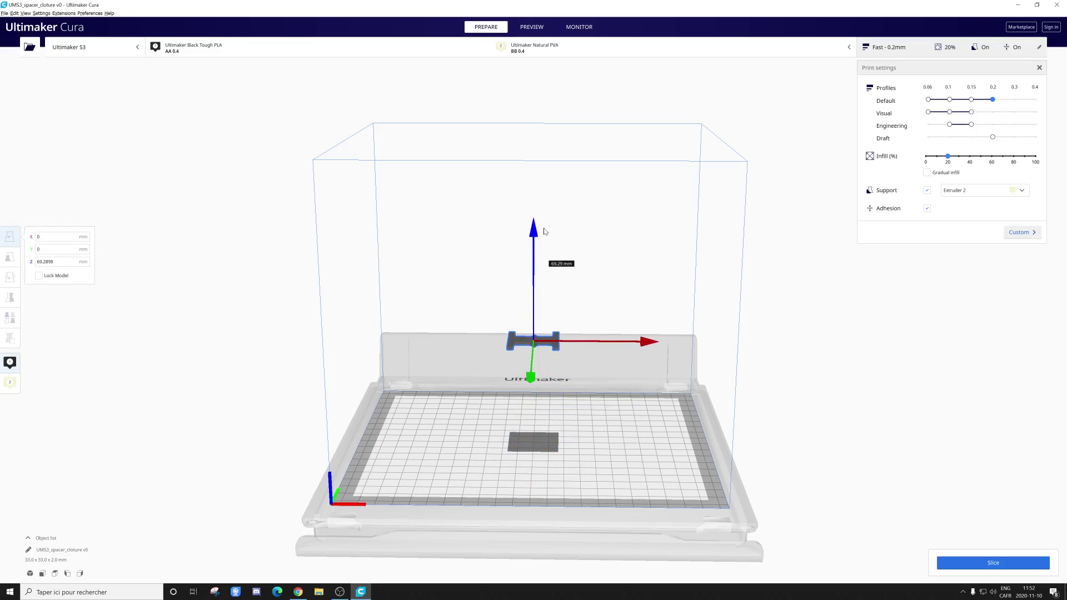
drag(545, 231, 548, 233)
Move the spacer along X and Y across the build plate to about X -4 mm, Y 28 mm.
drag(651, 443, 773, 435)
drag(664, 492, 656, 460)
drag(758, 420, 556, 421)
drag(437, 459, 442, 507)
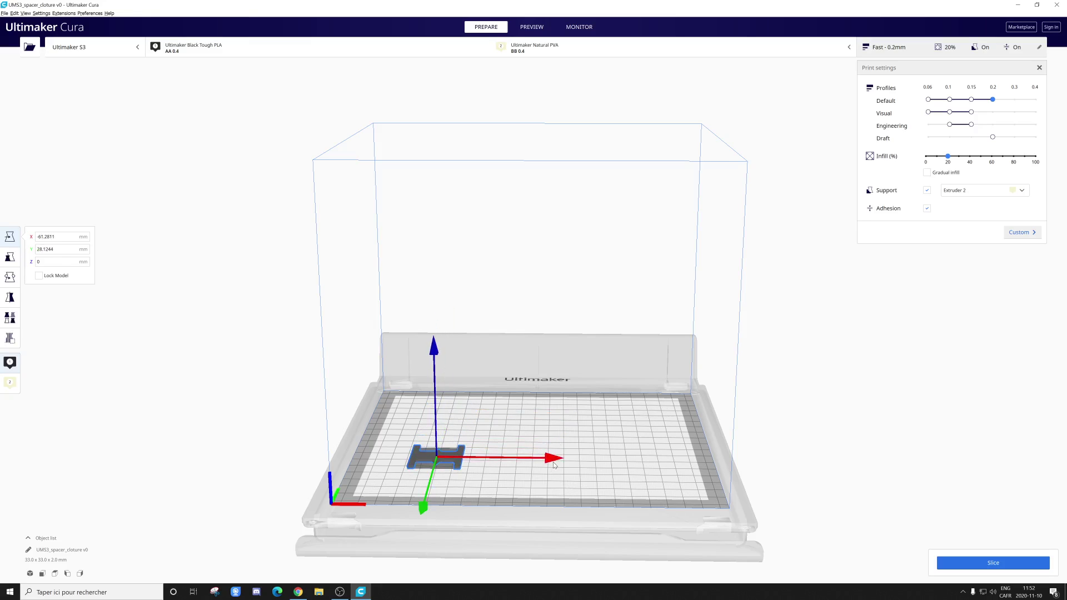
drag(553, 460, 545, 493)
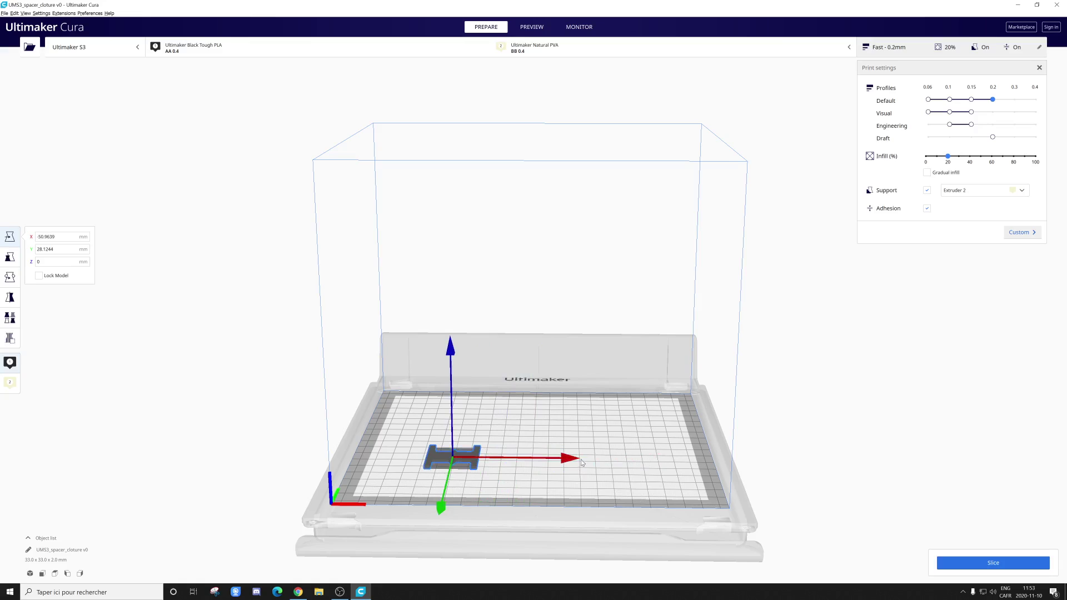
drag(581, 461, 649, 478)
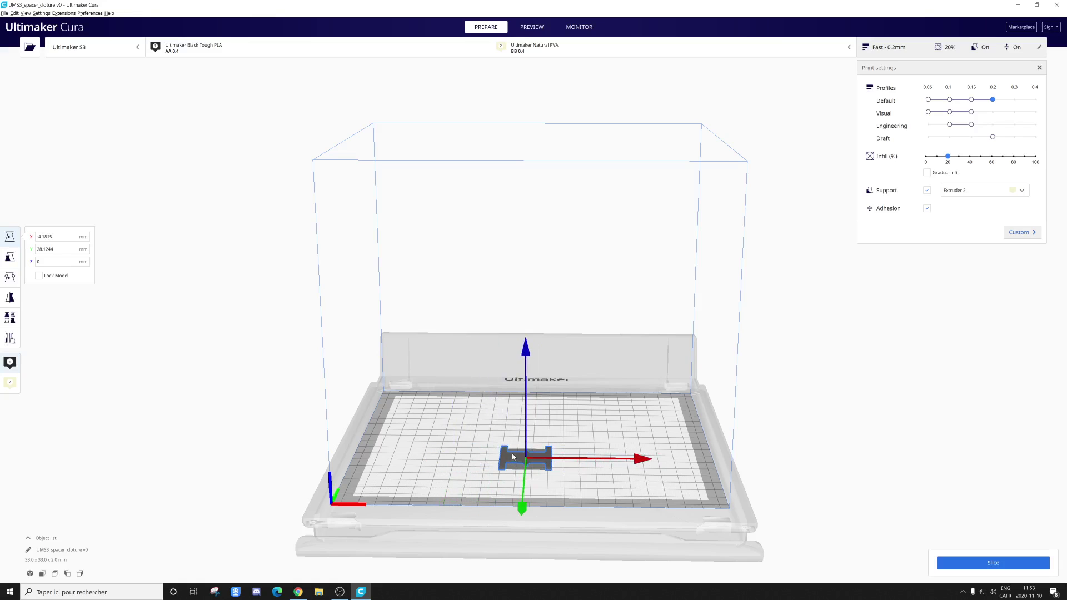
right_click(512, 456)
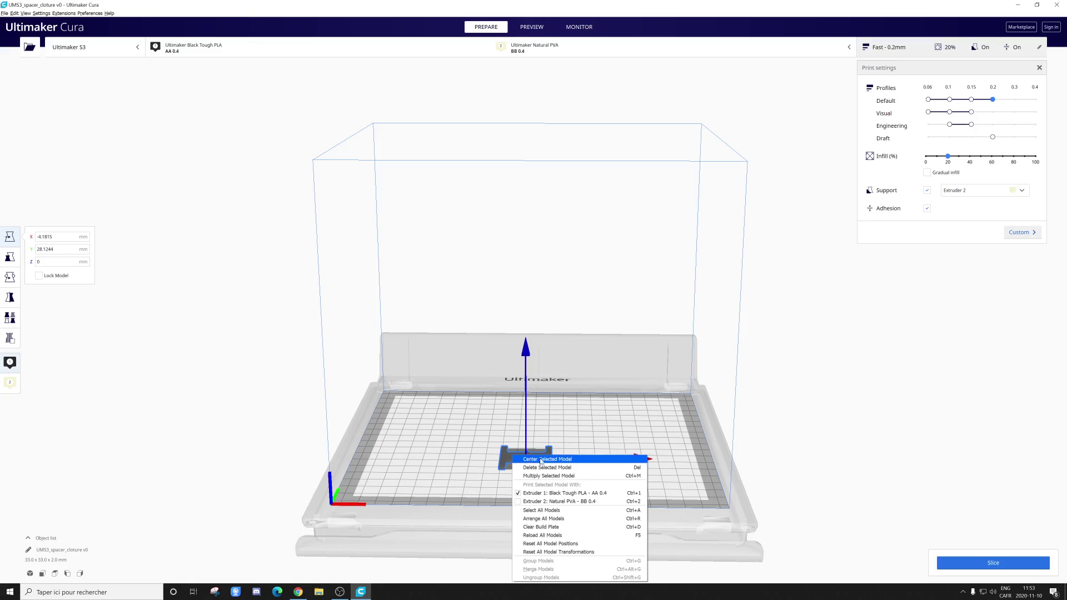
click(440, 434)
click(438, 426)
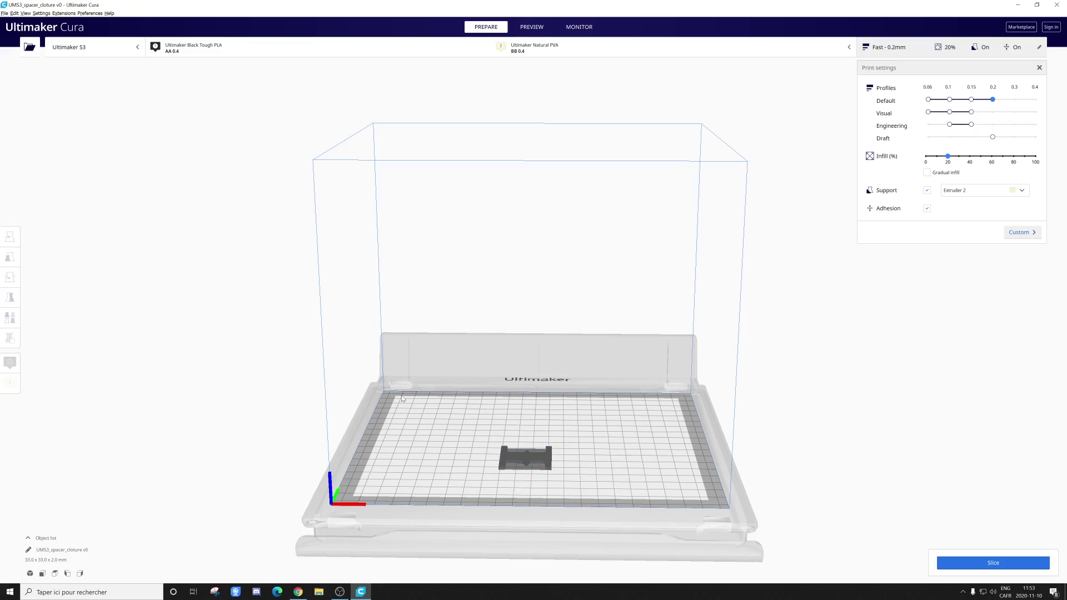
click(531, 459)
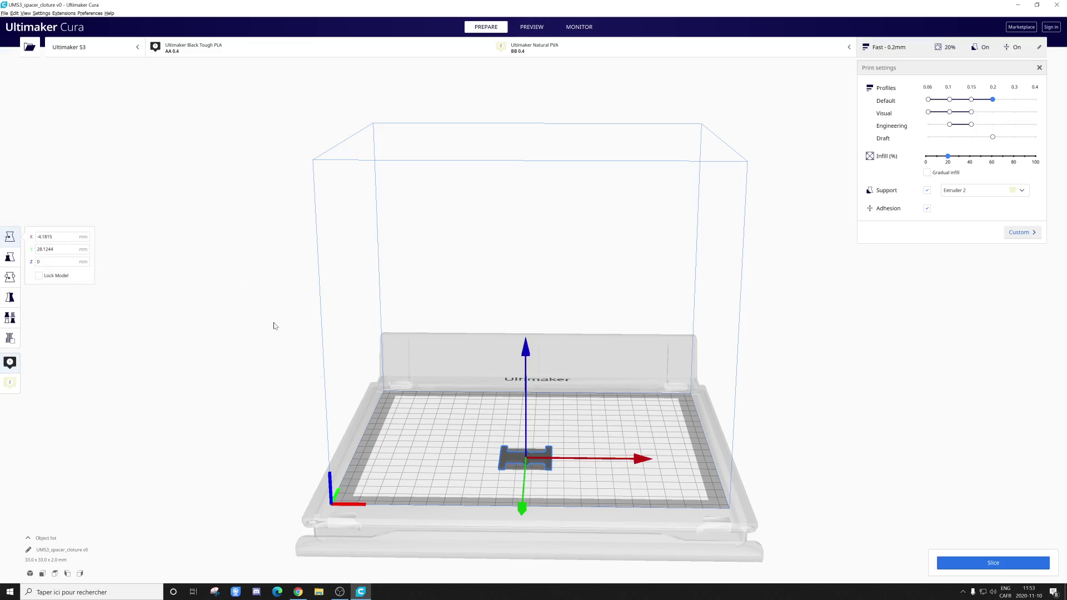
Load a second copy of the spacer_cloture v0 model onto the build plate.
click(5, 13)
click(13, 35)
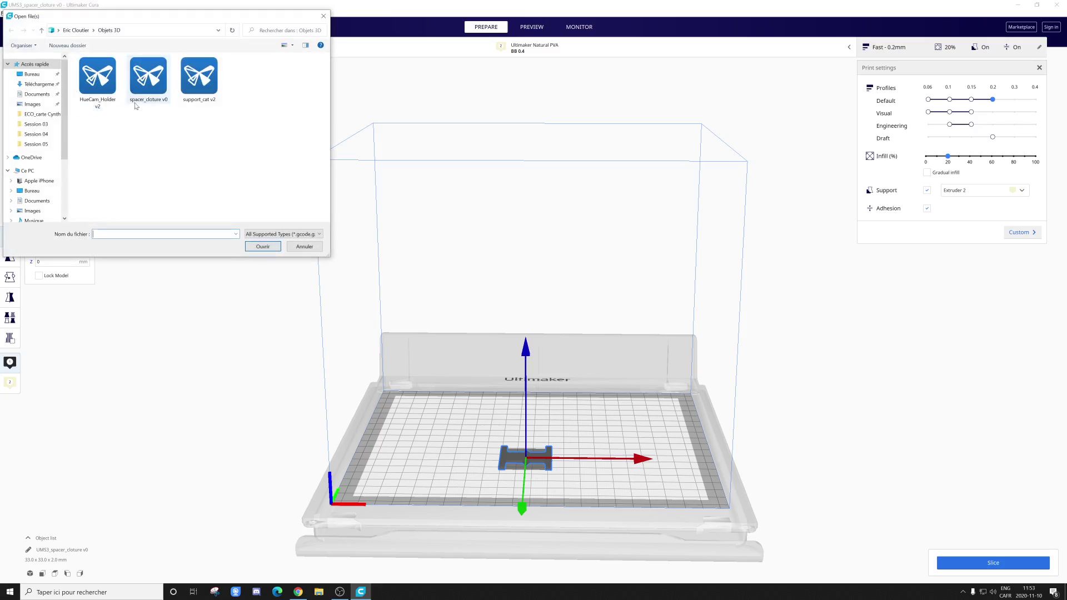
click(97, 85)
click(146, 88)
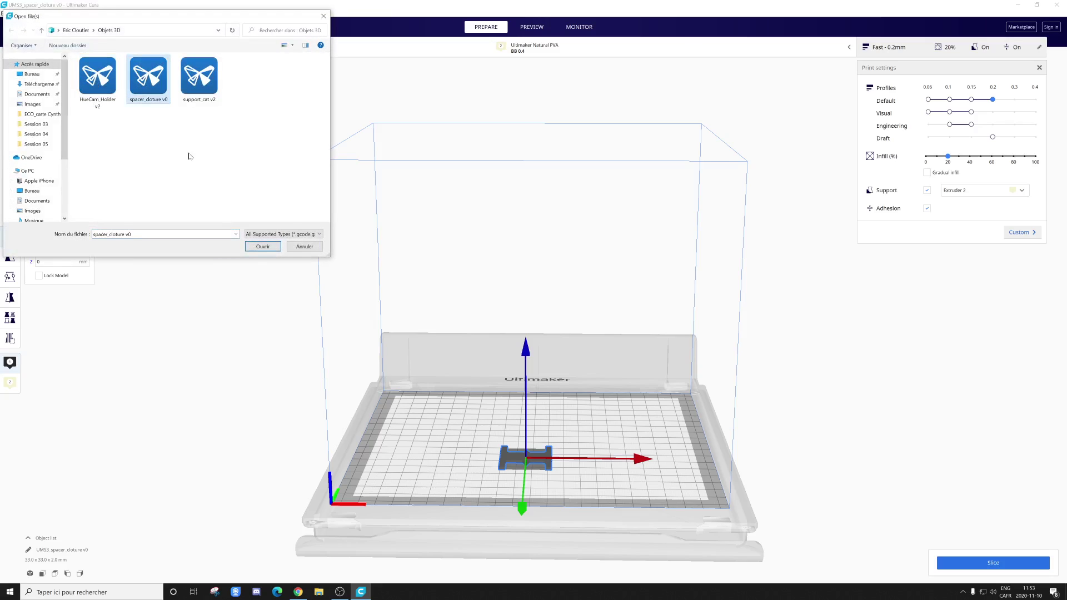
click(263, 246)
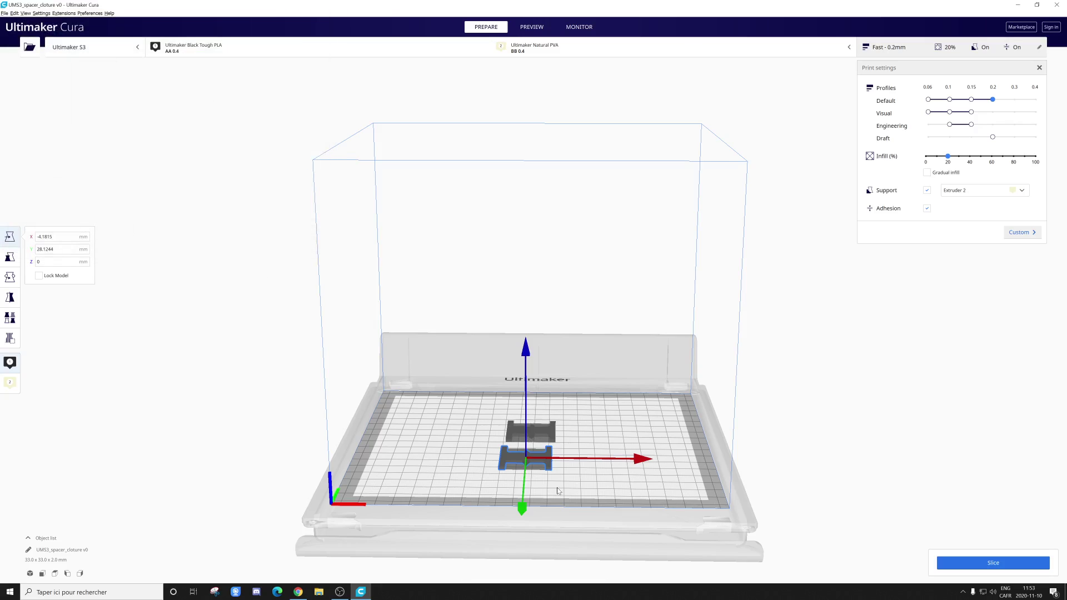
Move both spacers along X to the left side of the build plate, each at about X -74 mm.
click(535, 434)
drag(645, 432, 539, 432)
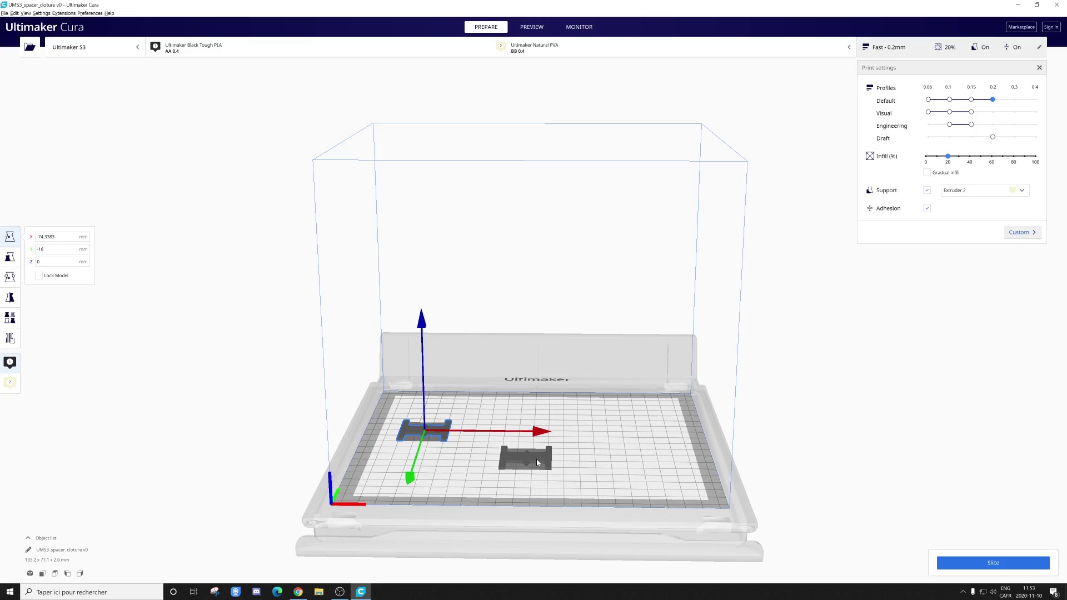
click(536, 457)
drag(630, 460, 560, 450)
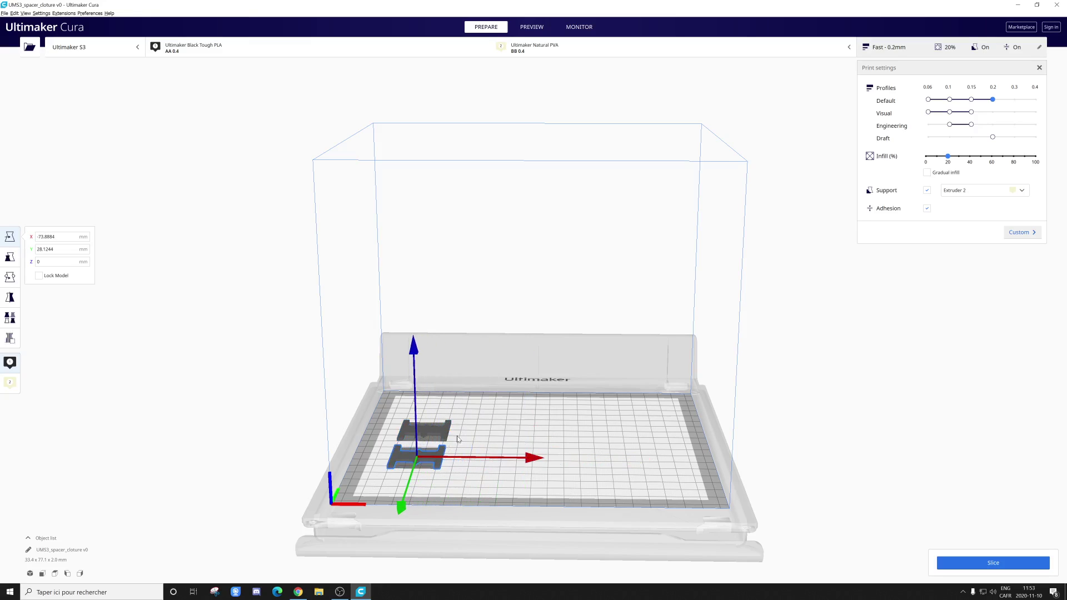
Load the HueCam_Holder v2 model onto the build plate alongside the two spacers.
click(5, 13)
click(5, 13)
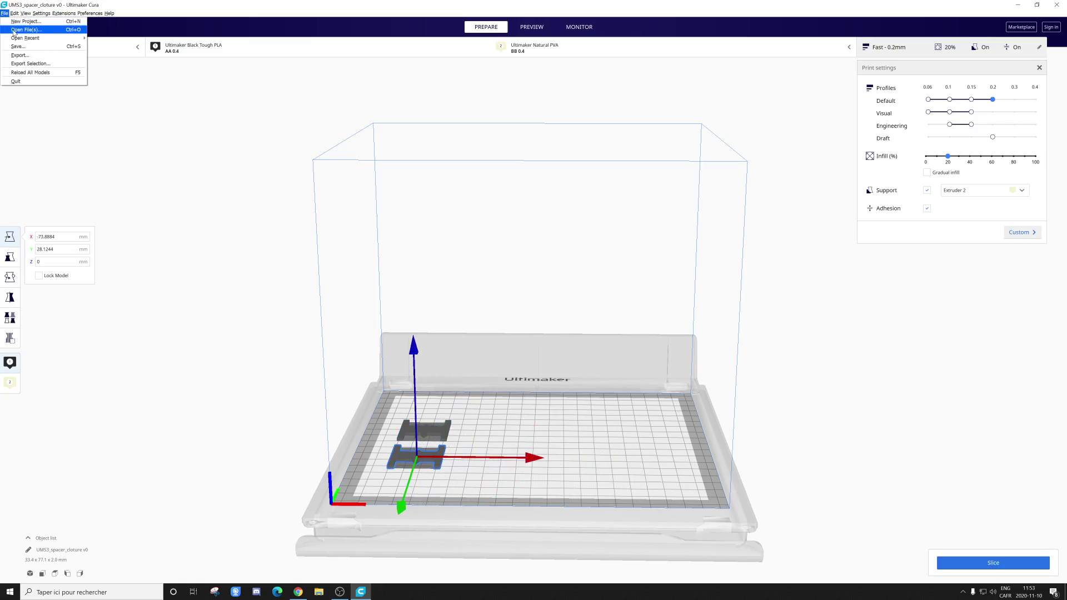
click(14, 30)
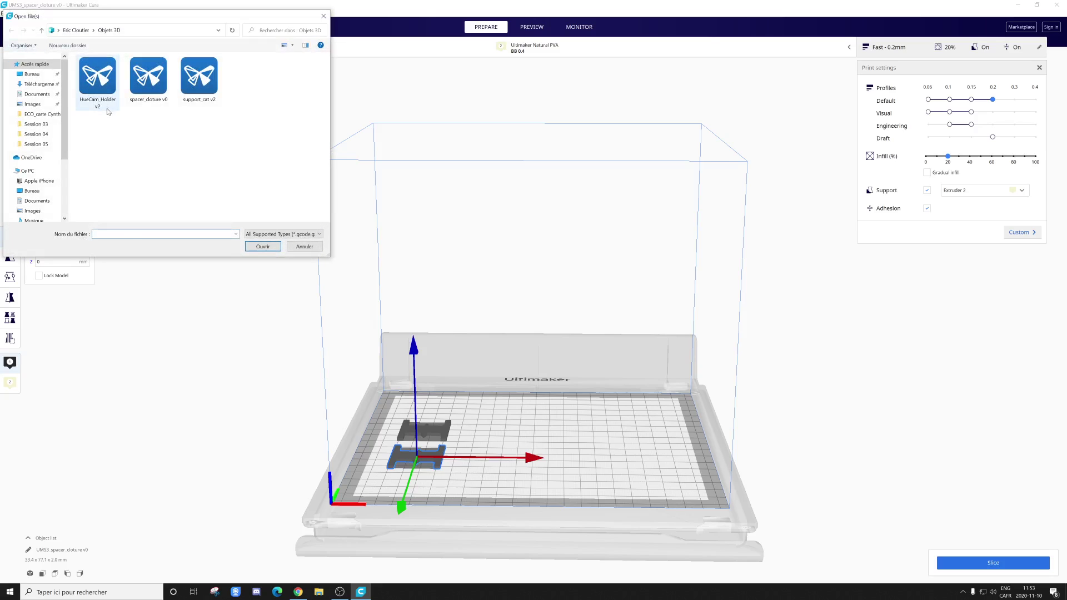
click(101, 79)
click(265, 247)
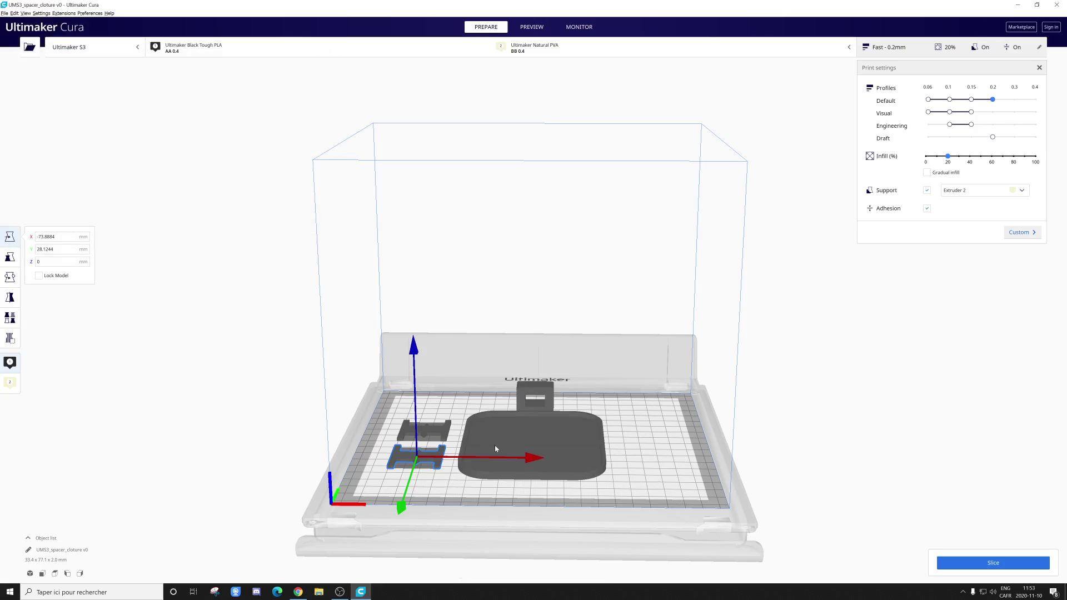
Move the camera holder along X to the right side of the build plate, away from the spacers, and deselect it.
click(566, 444)
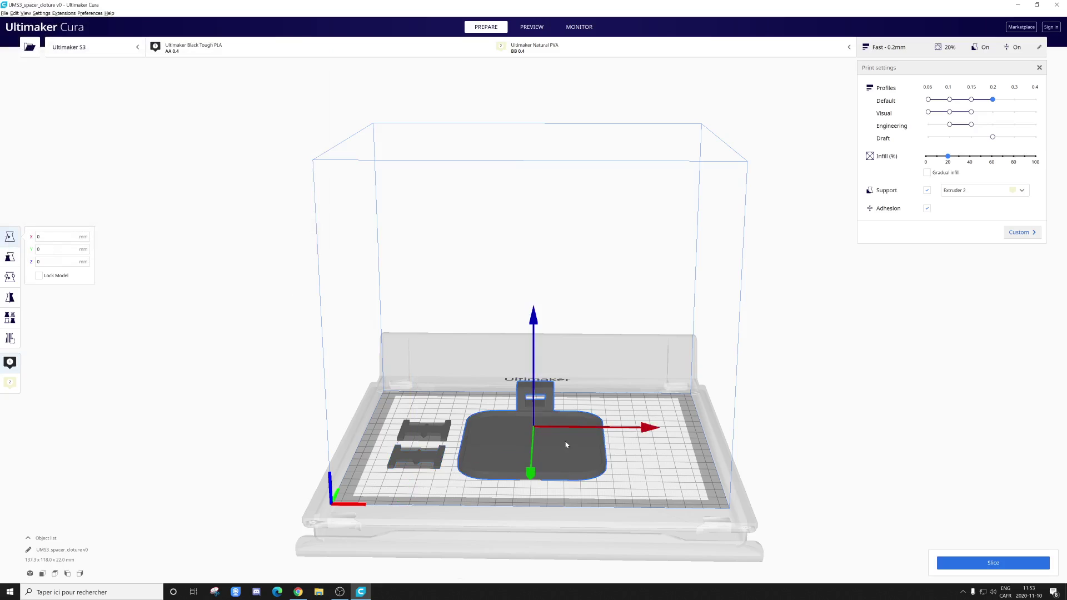
drag(641, 434, 804, 451)
click(796, 473)
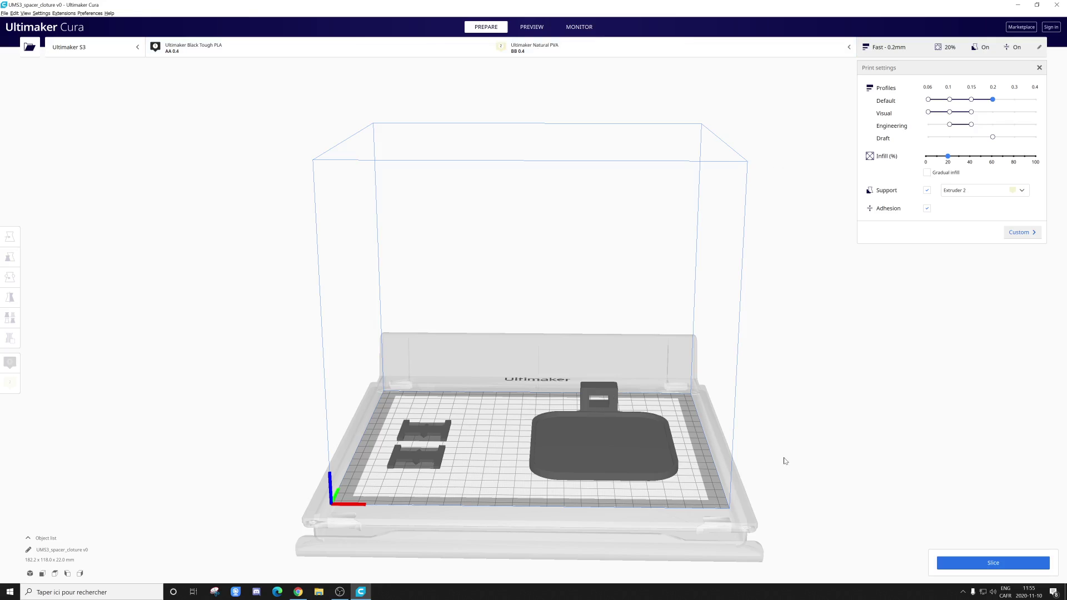
right_drag(786, 461, 786, 437)
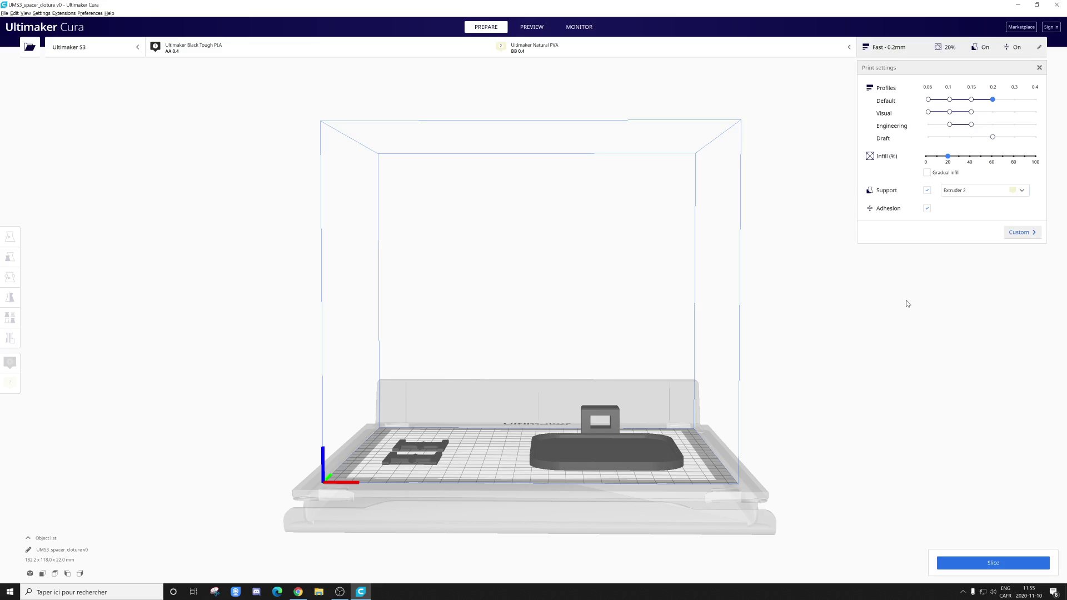
Review the setting categories in the custom print settings, and return to the recommended settings.
scroll(931, 223, down, 1)
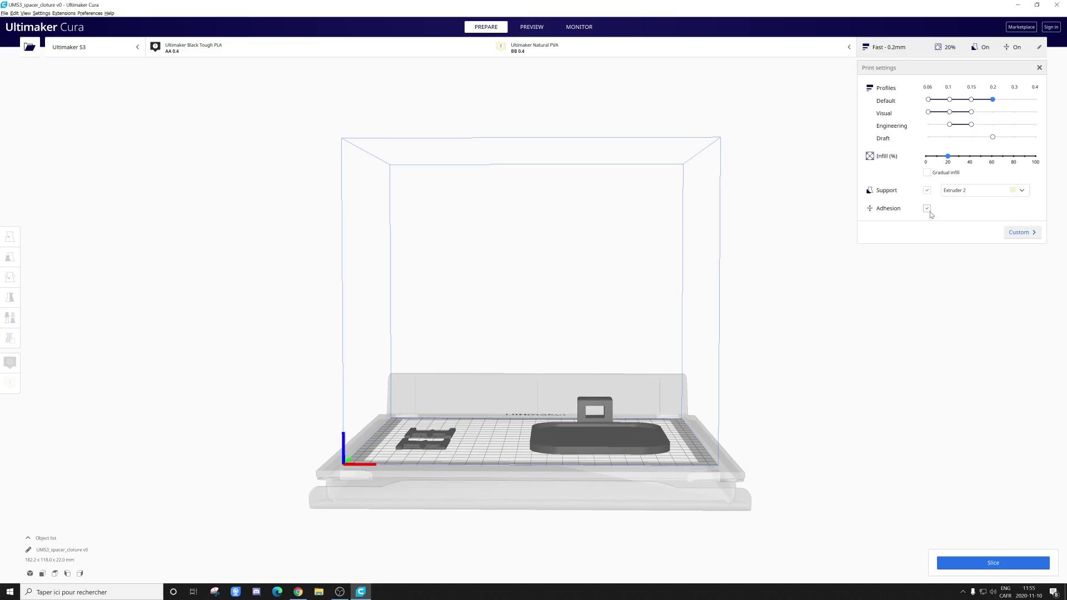
scroll(906, 251, up, 1)
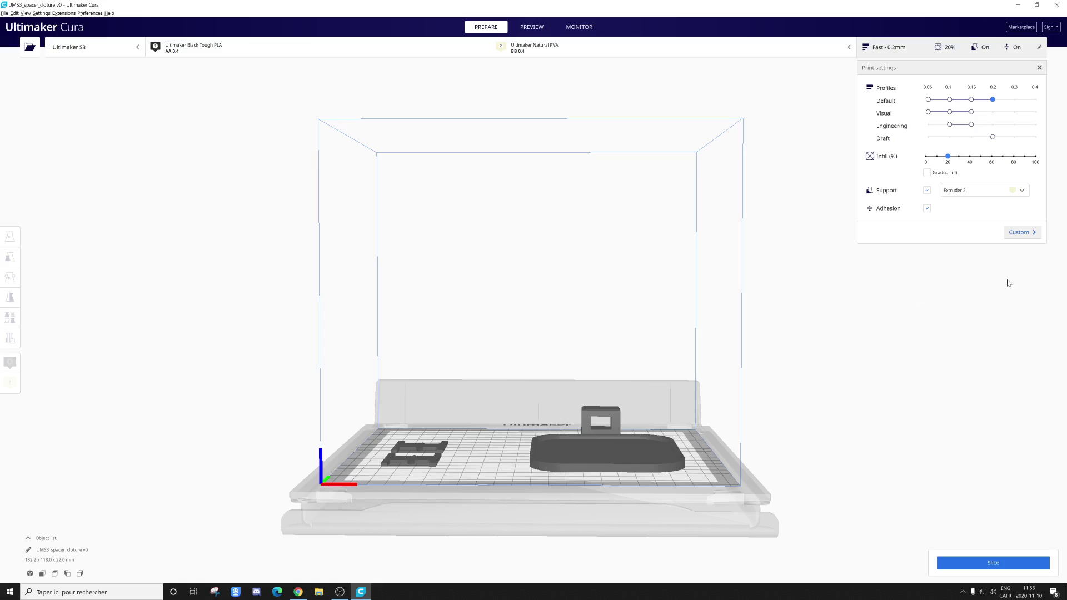
click(1030, 236)
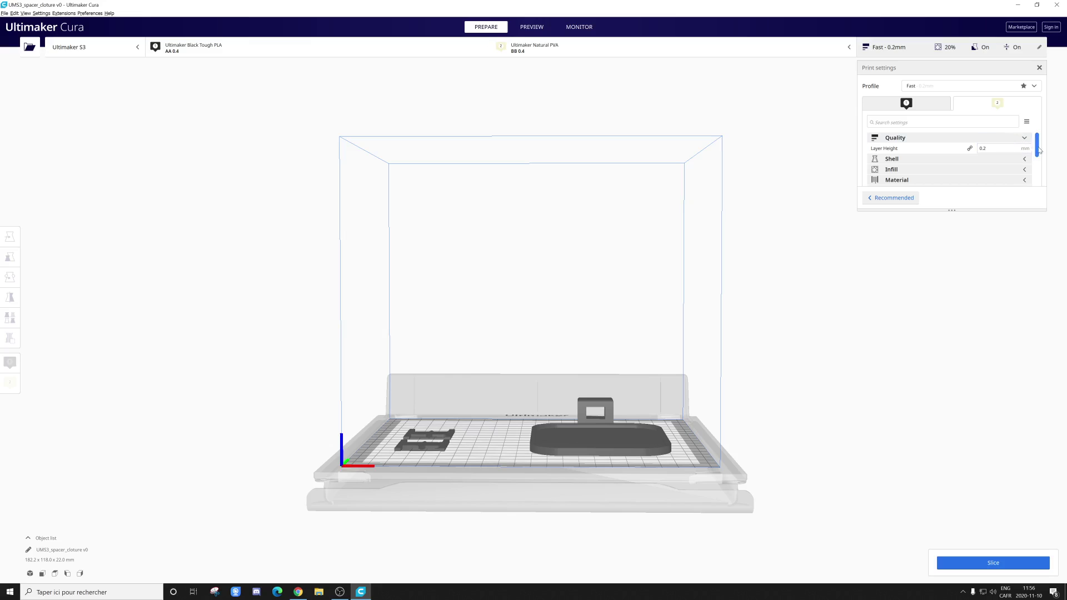
drag(1041, 147, 1029, 180)
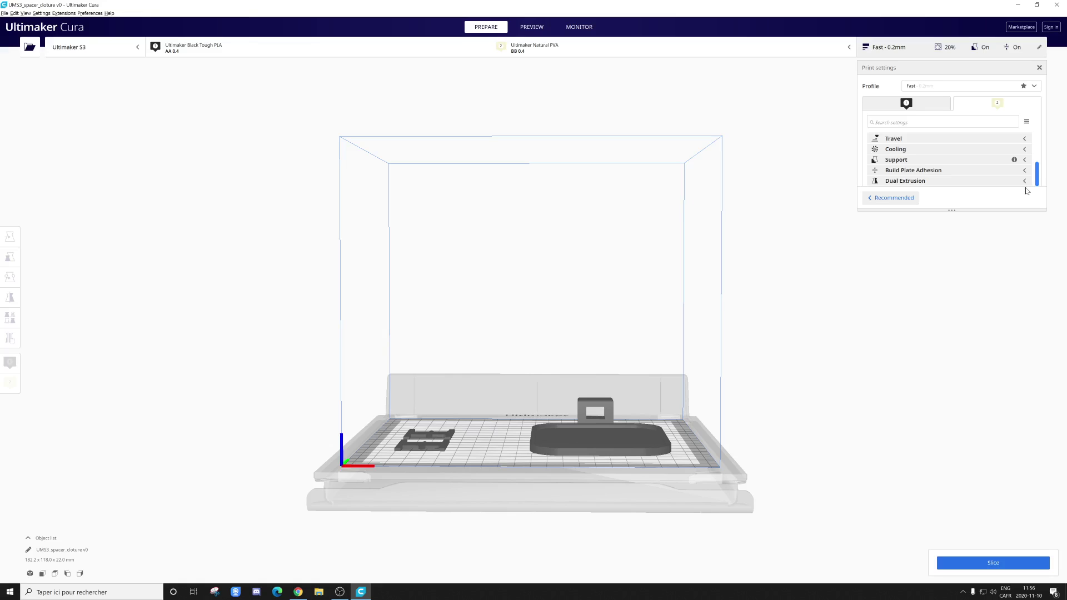
scroll(1028, 167, up, 1)
click(878, 201)
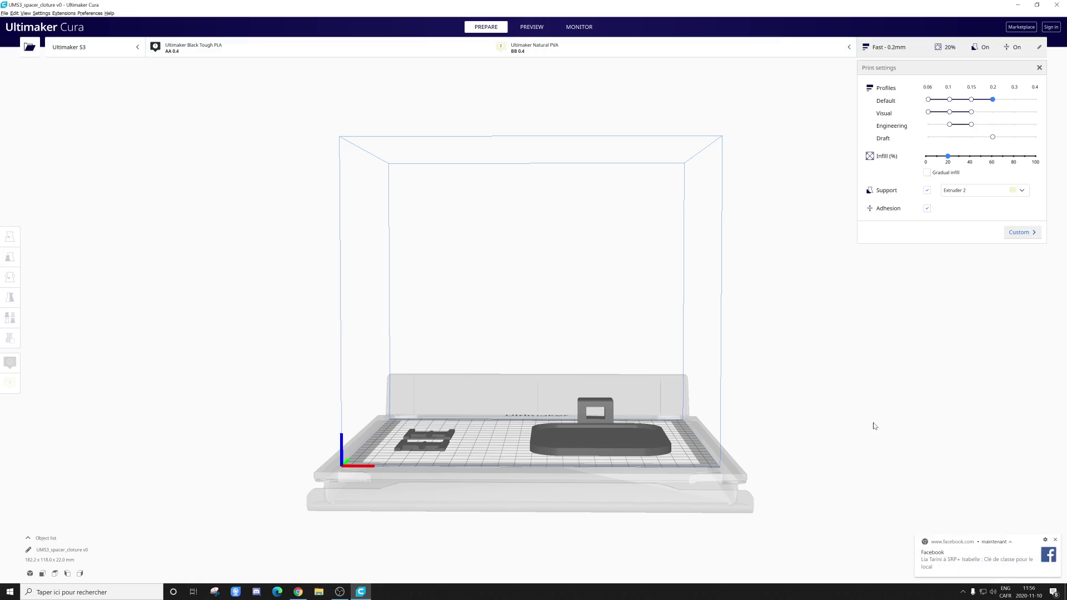
Dismiss the pop-up notifications, slice the build plate with the two spacers and the camera holder, and inspect the layout from above.
click(1055, 541)
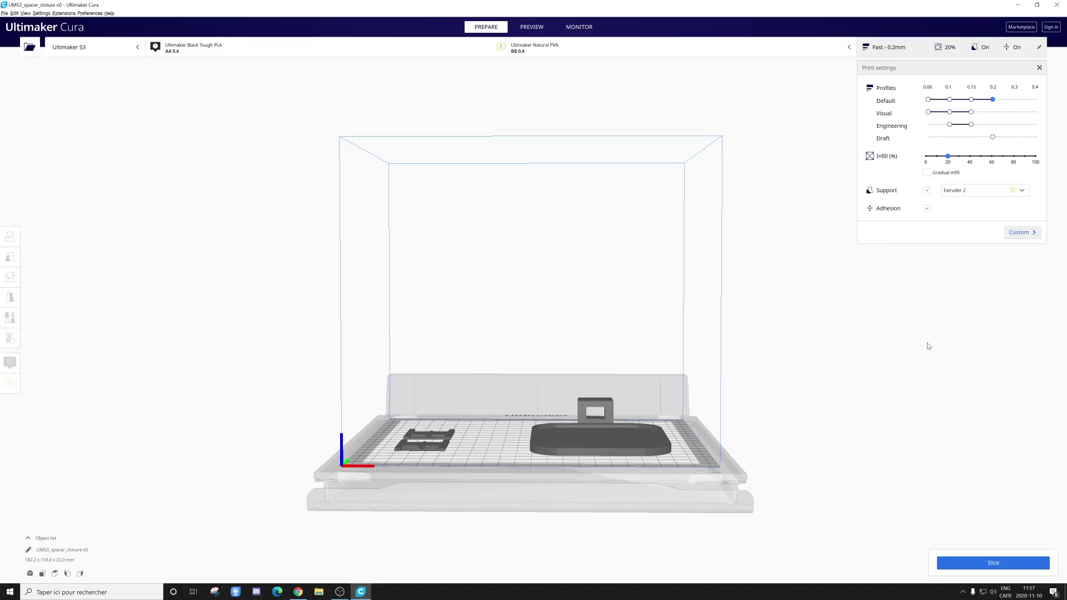
click(991, 570)
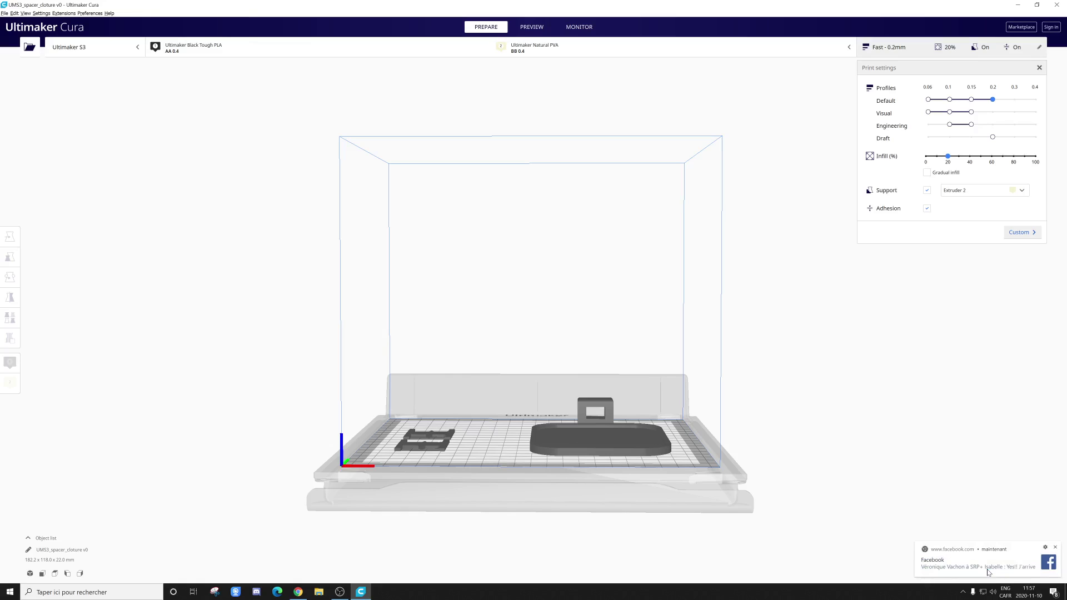
click(1055, 548)
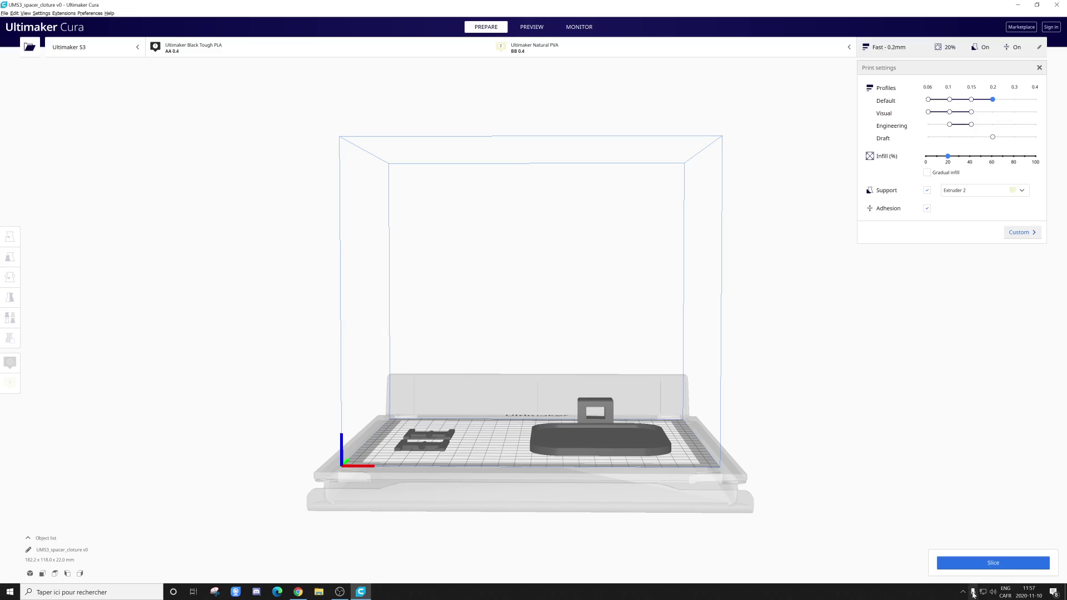
click(995, 563)
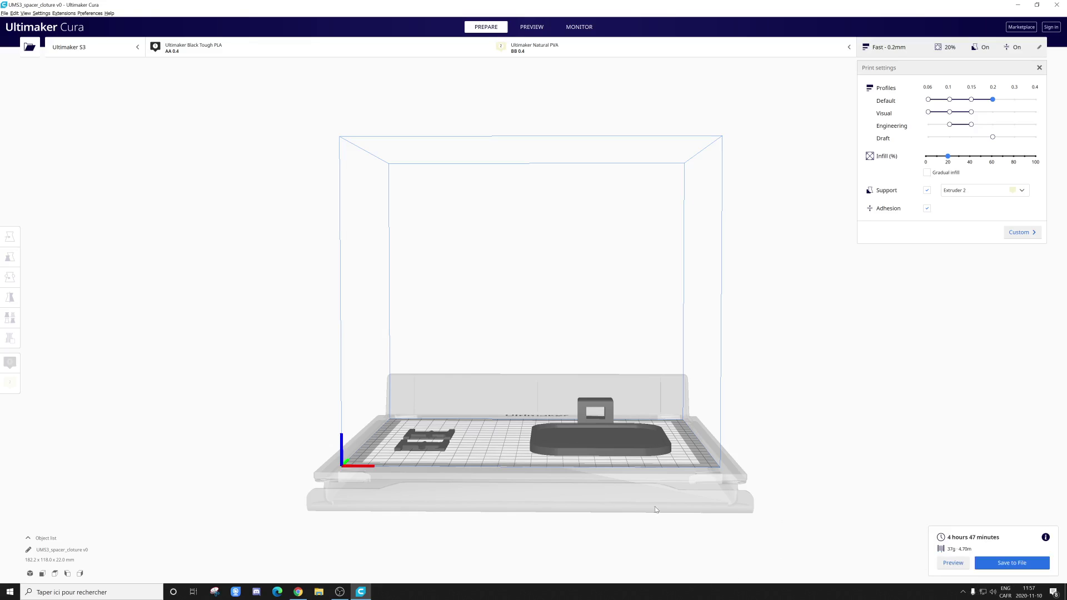
right_drag(673, 389, 675, 440)
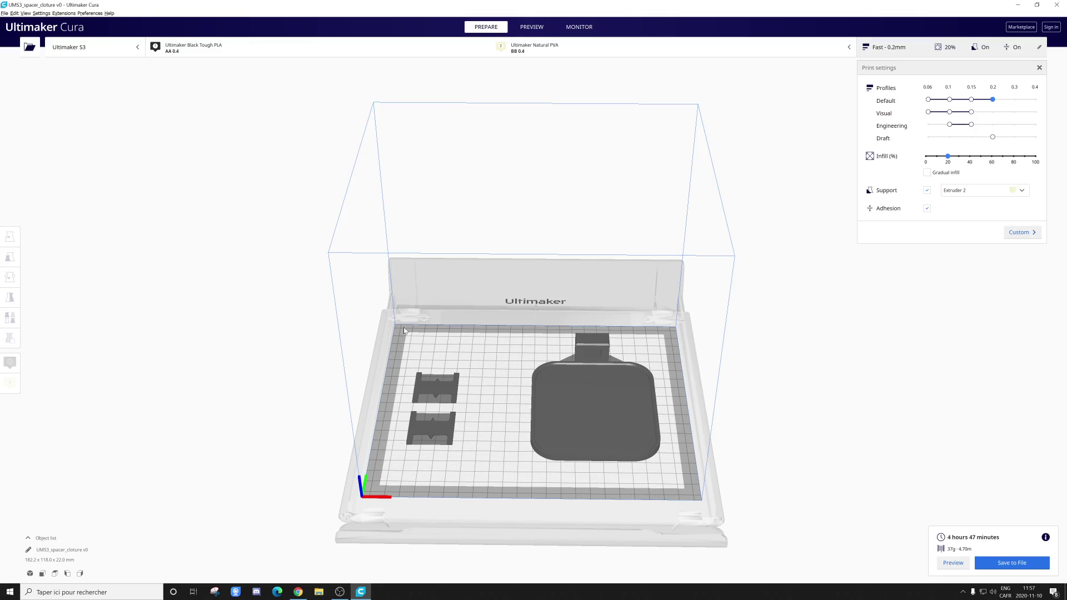
mouse_move(795, 469)
right_down()
mouse_move(793, 438)
mouse_move(774, 452)
mouse_move(628, 476)
mouse_move(806, 472)
right_up()
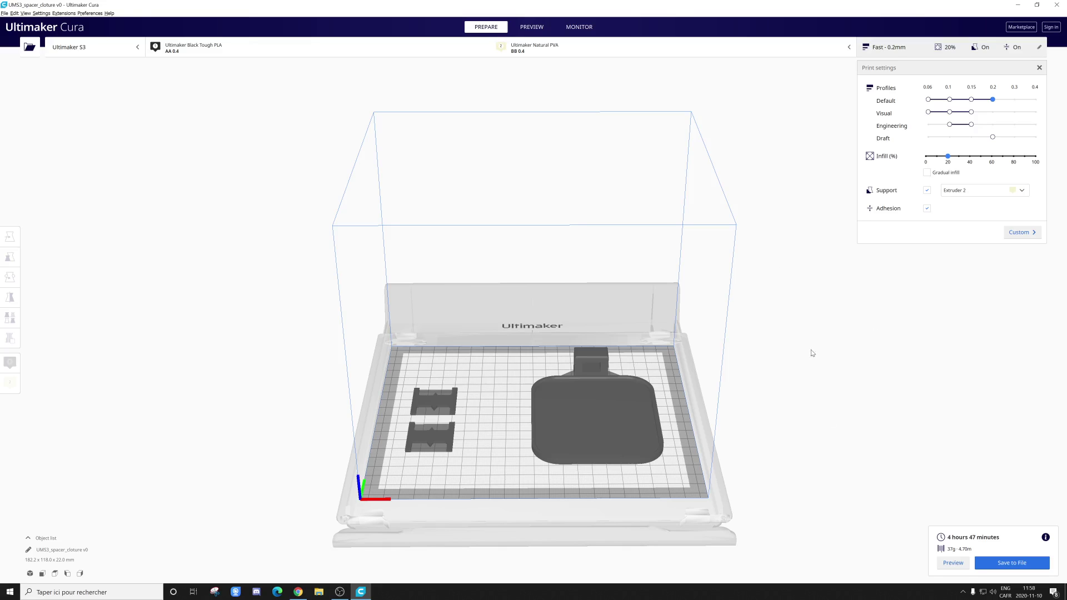
right_drag(812, 353, 640, 396)
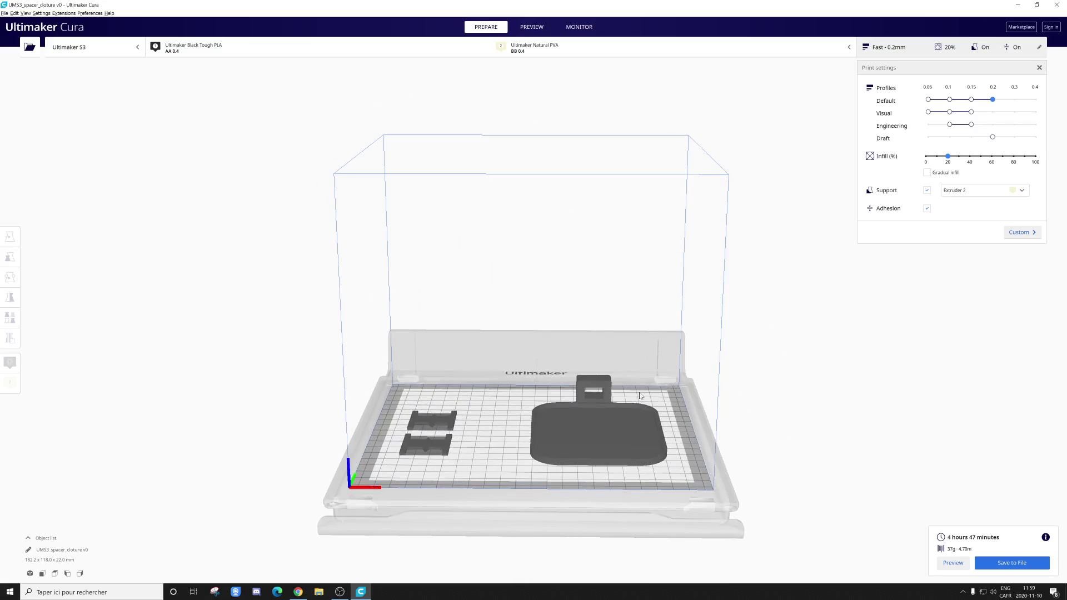
Rotate the camera holder about the X axis so its flat plate stands vertically above the mounting block.
click(589, 438)
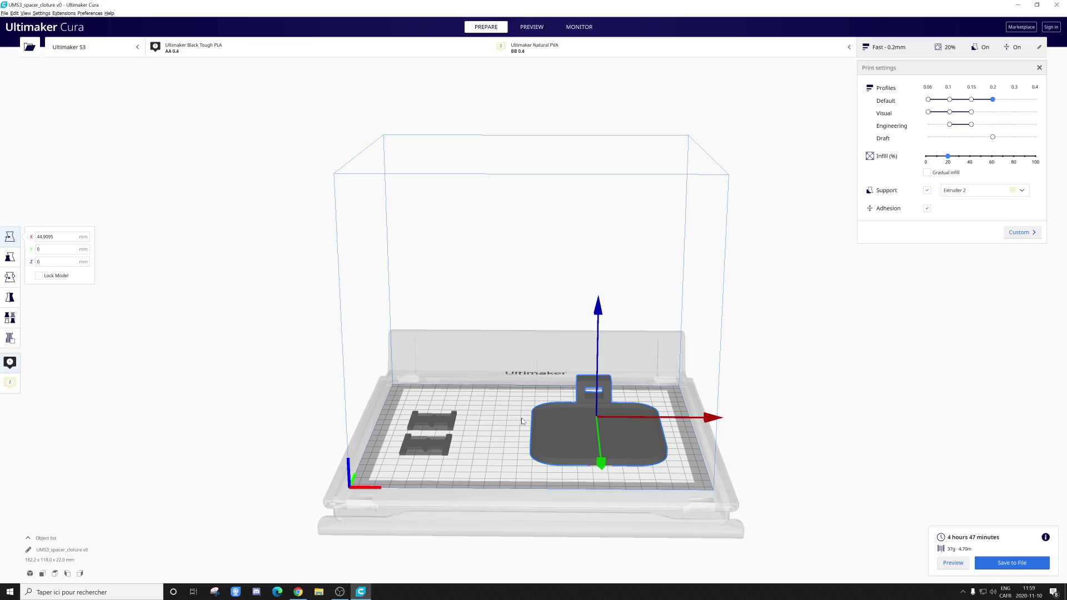
click(15, 277)
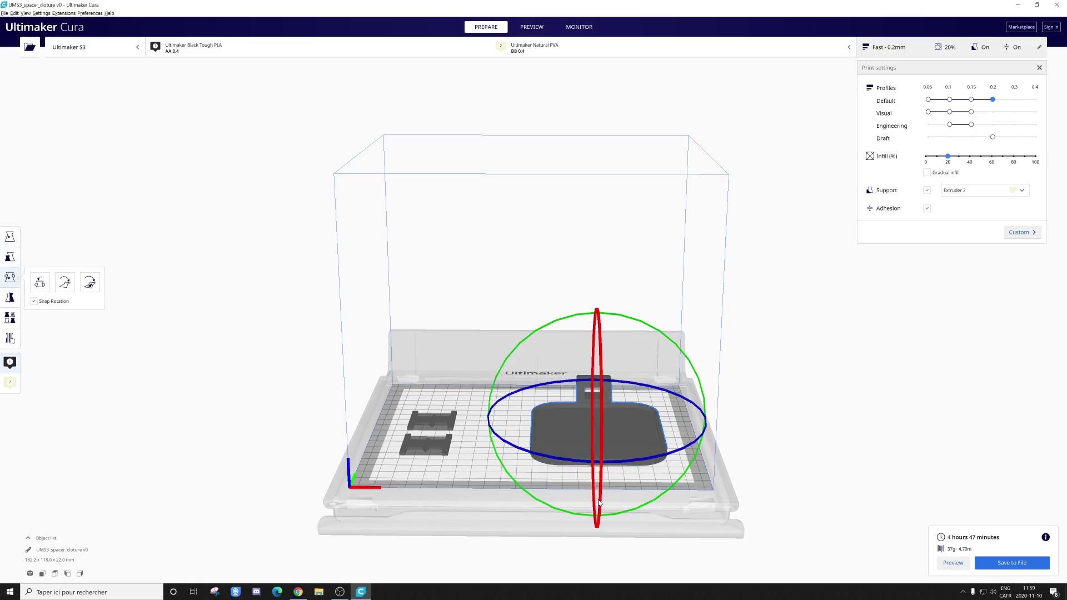
drag(600, 506, 605, 399)
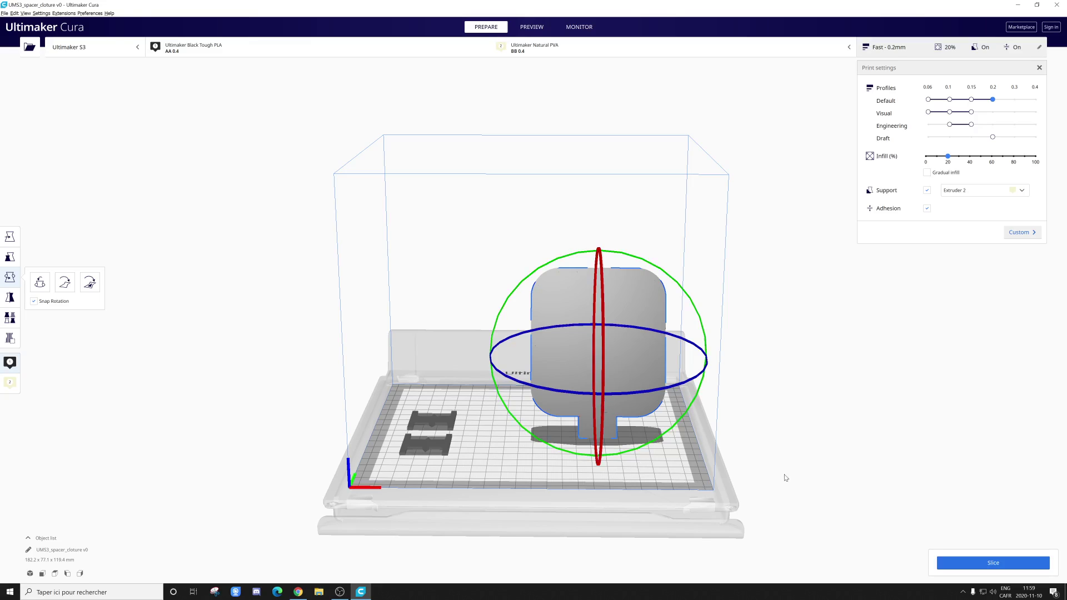
right_drag(860, 472, 1013, 464)
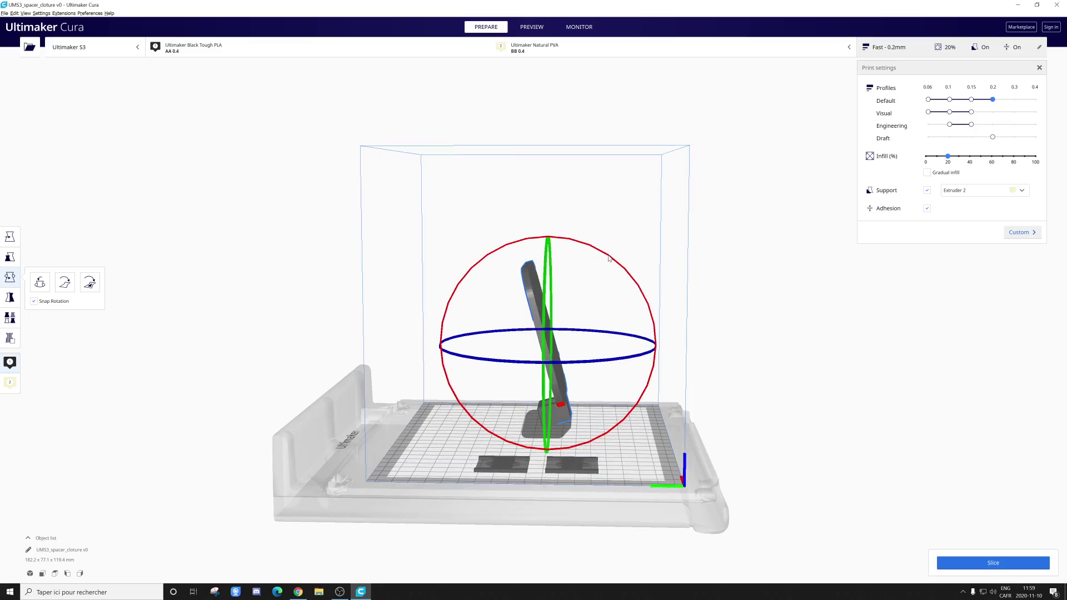
drag(638, 276, 654, 316)
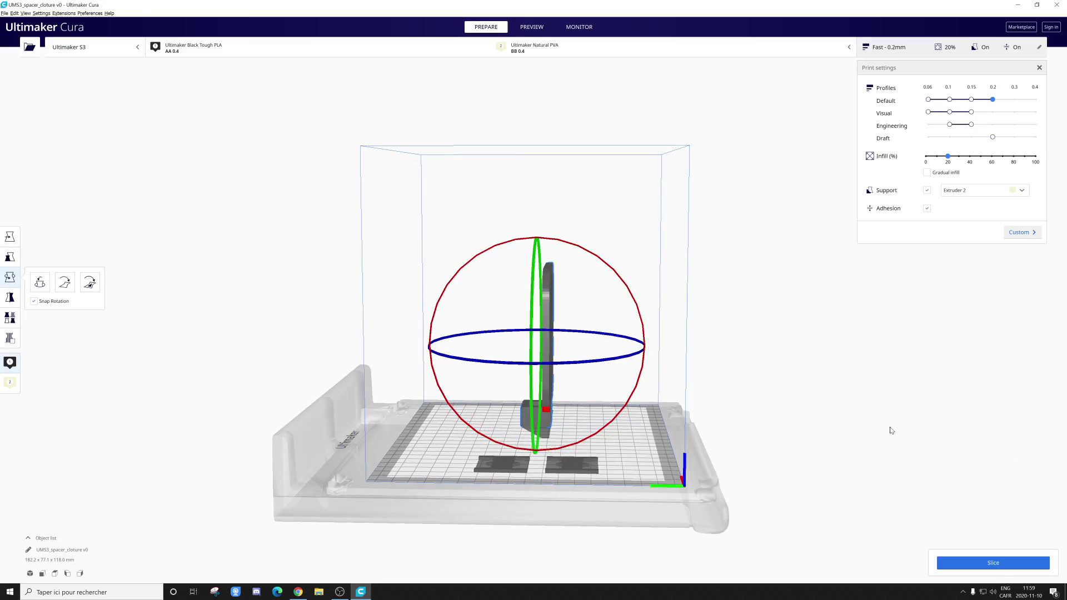
Inspect the upright holder from behind and below, slice the plate in that orientation, and rotate the holder back flat.
right_drag(891, 431, 357, 446)
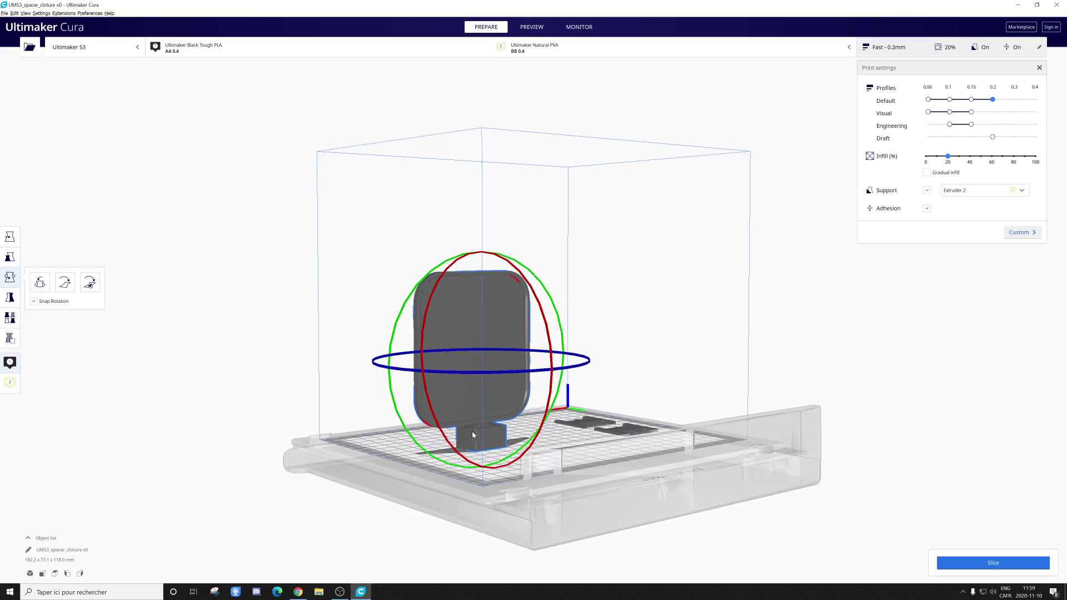
right_drag(451, 463, 449, 426)
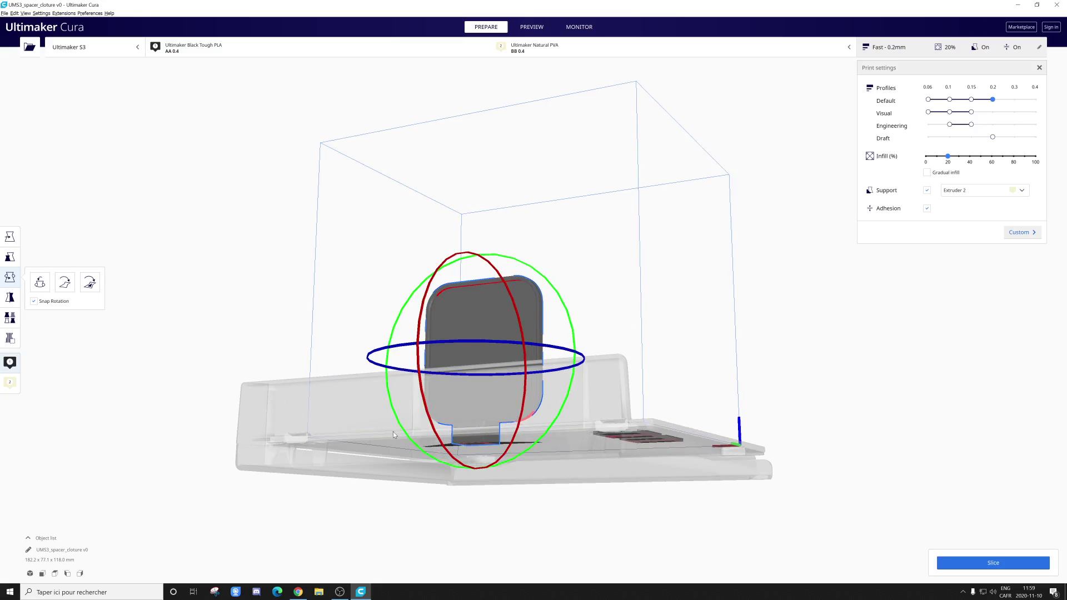
right_drag(392, 431, 1010, 505)
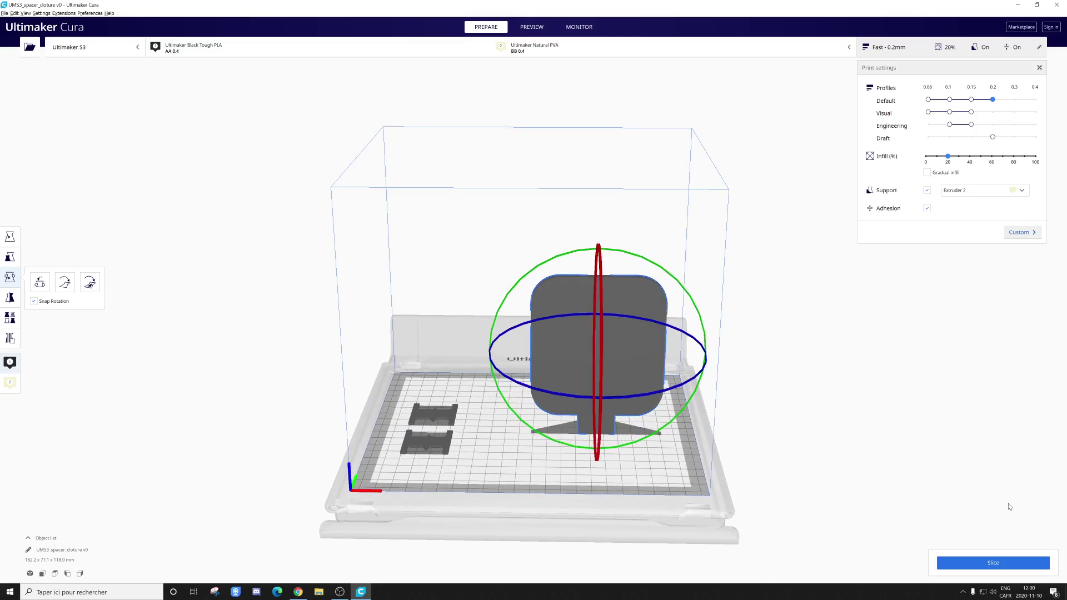
click(1015, 559)
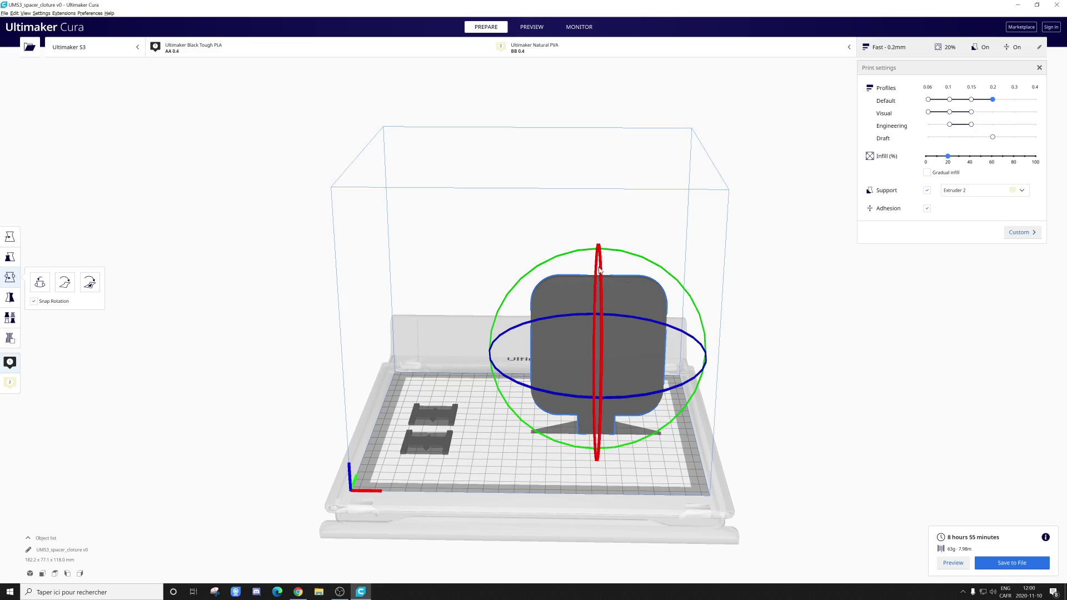
drag(600, 267, 602, 346)
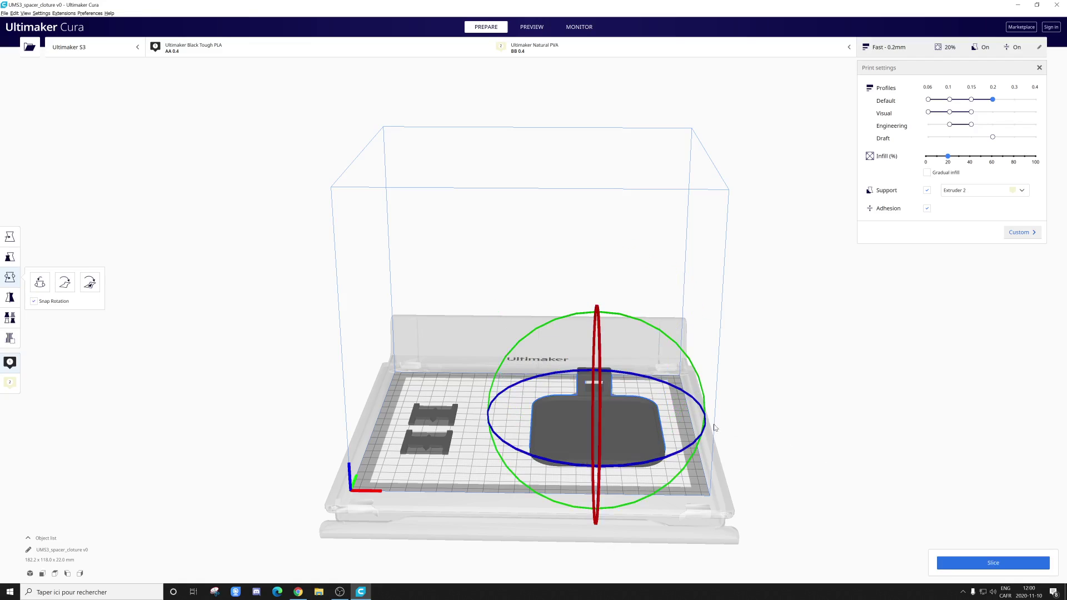
Delete both spacers from the build plate and slice the remaining camera holder.
click(431, 444)
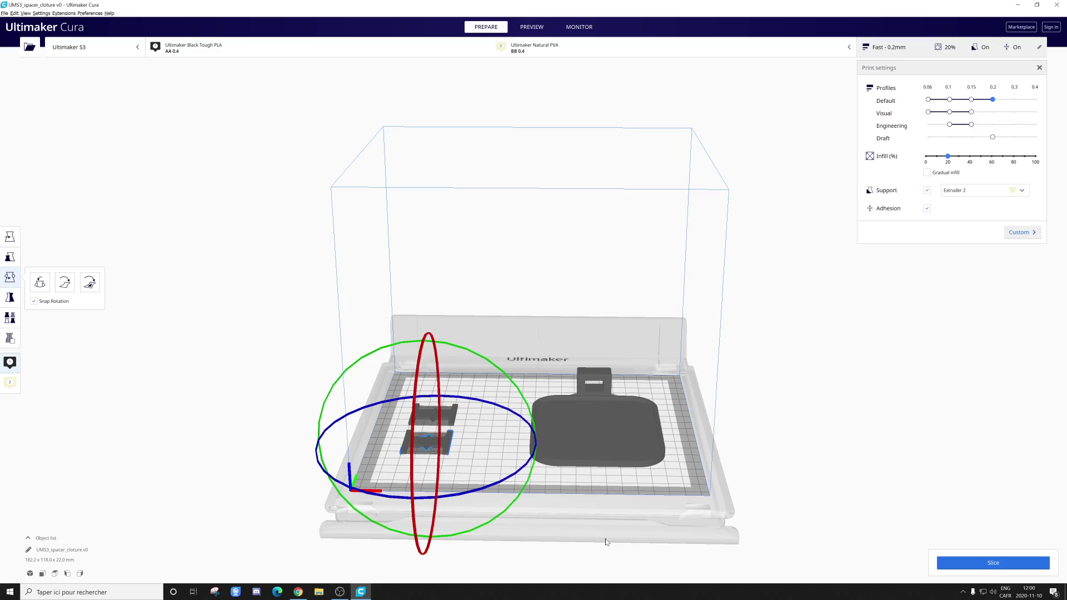
key(Delete)
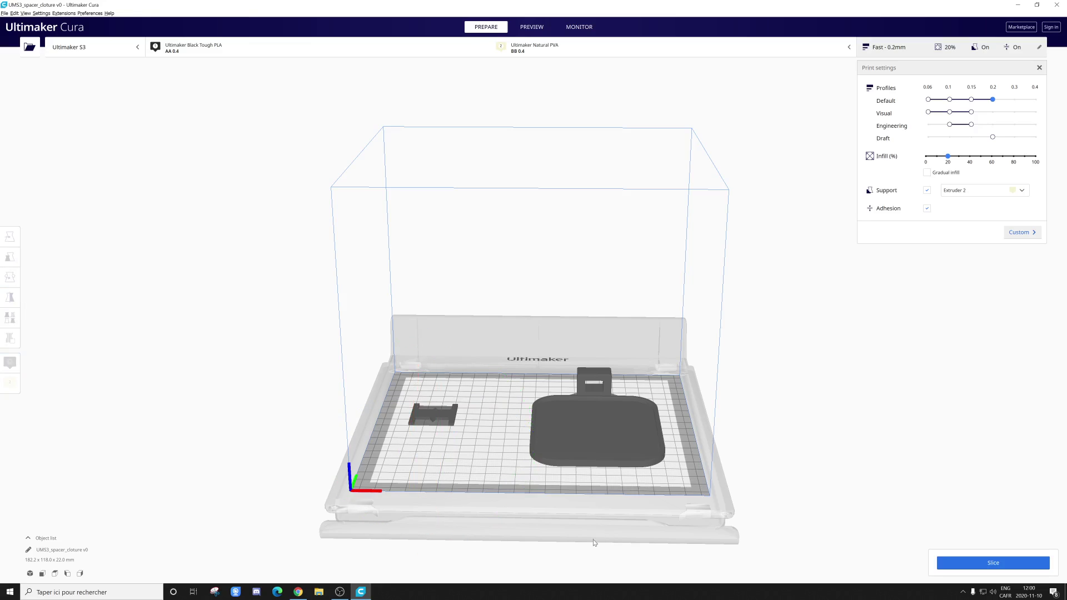
click(453, 417)
key(Delete)
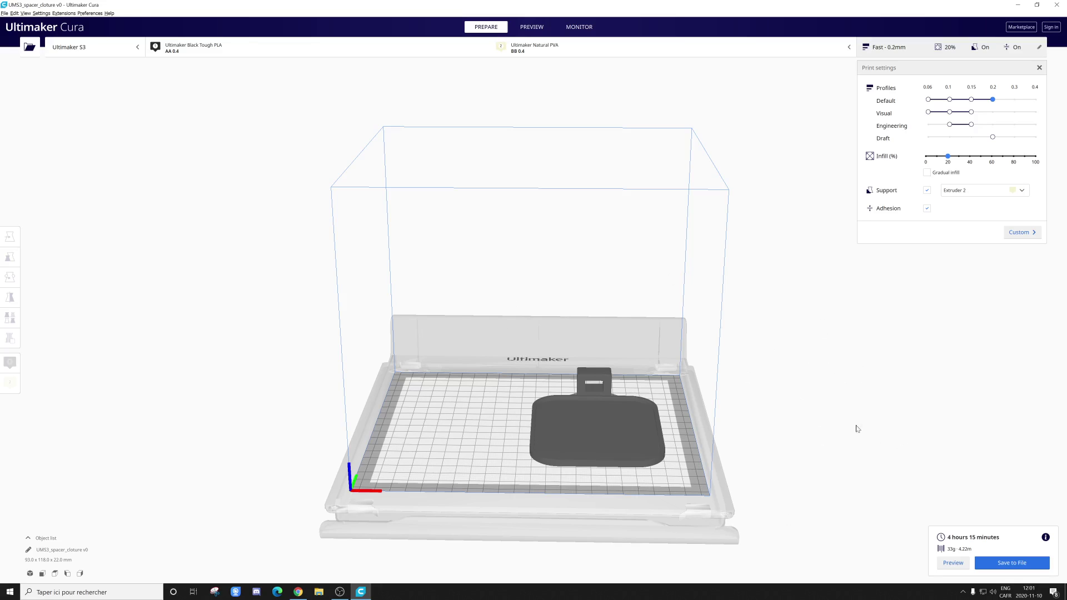
Preview the sliced camera holder in layer view and examine the support material inside the mounting block's opening.
right_drag(858, 429, 891, 417)
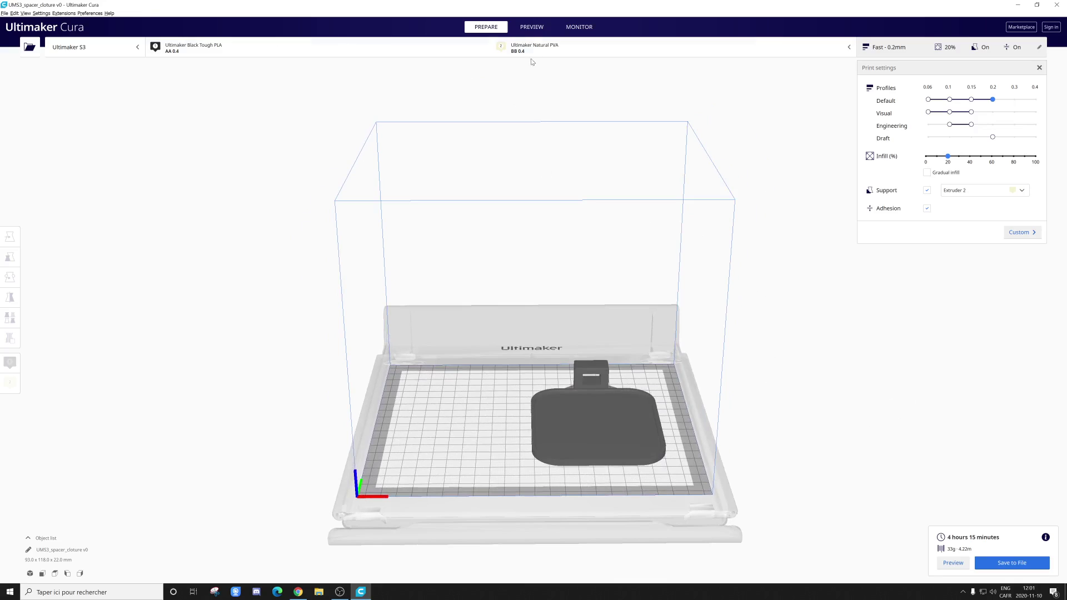
click(532, 27)
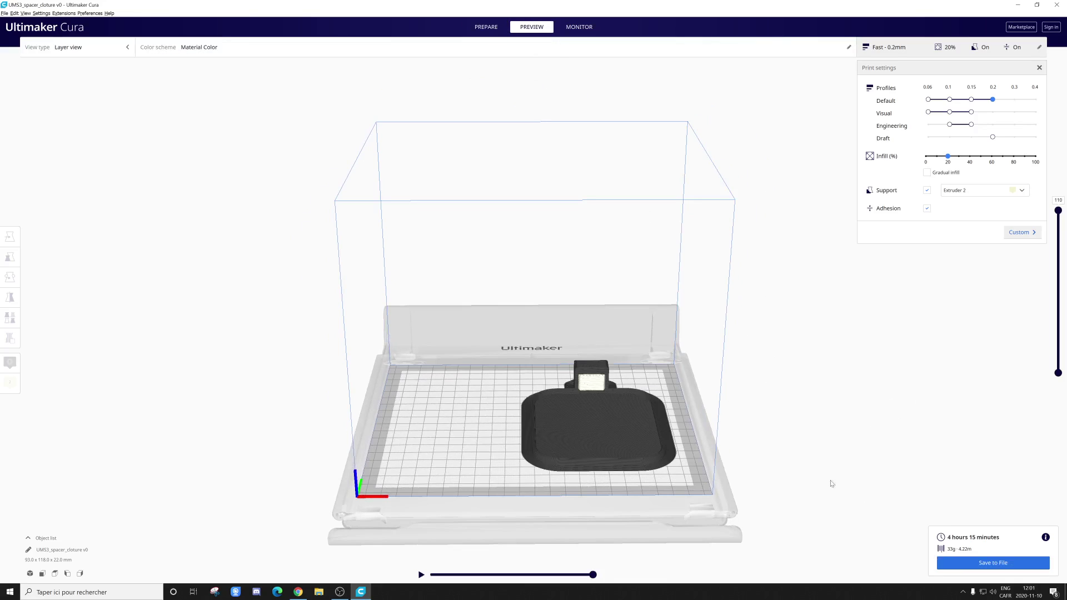
right_drag(677, 470, 773, 522)
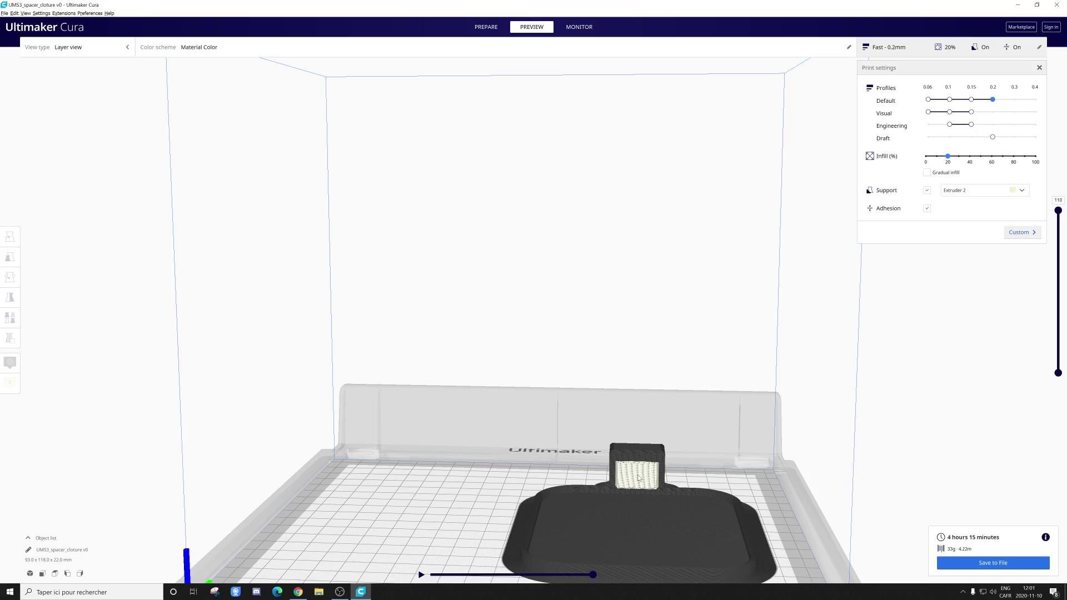
right_drag(634, 478, 629, 535)
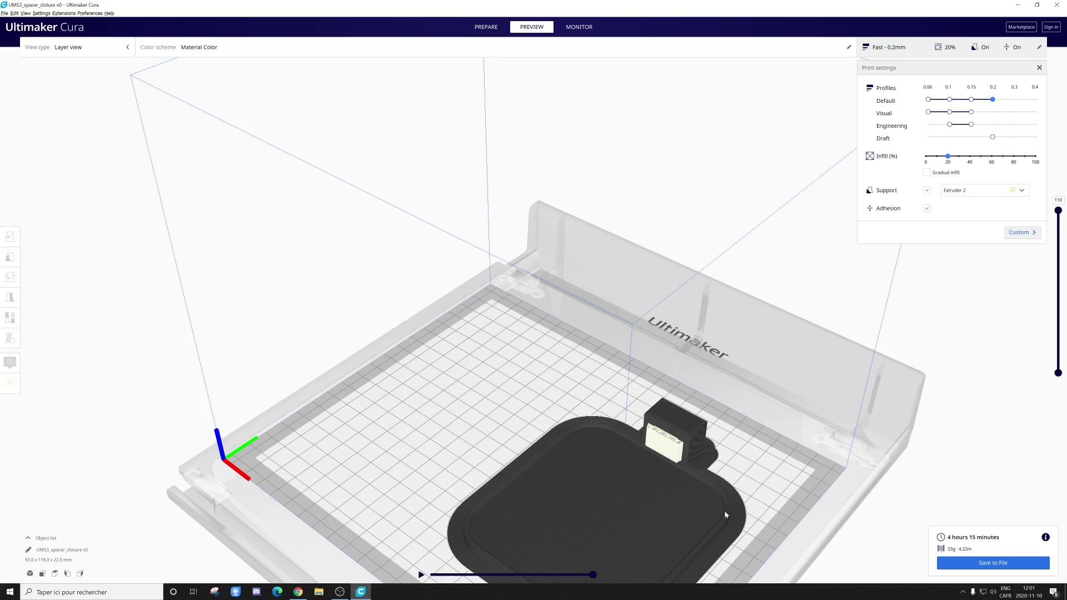
right_drag(517, 426, 619, 443)
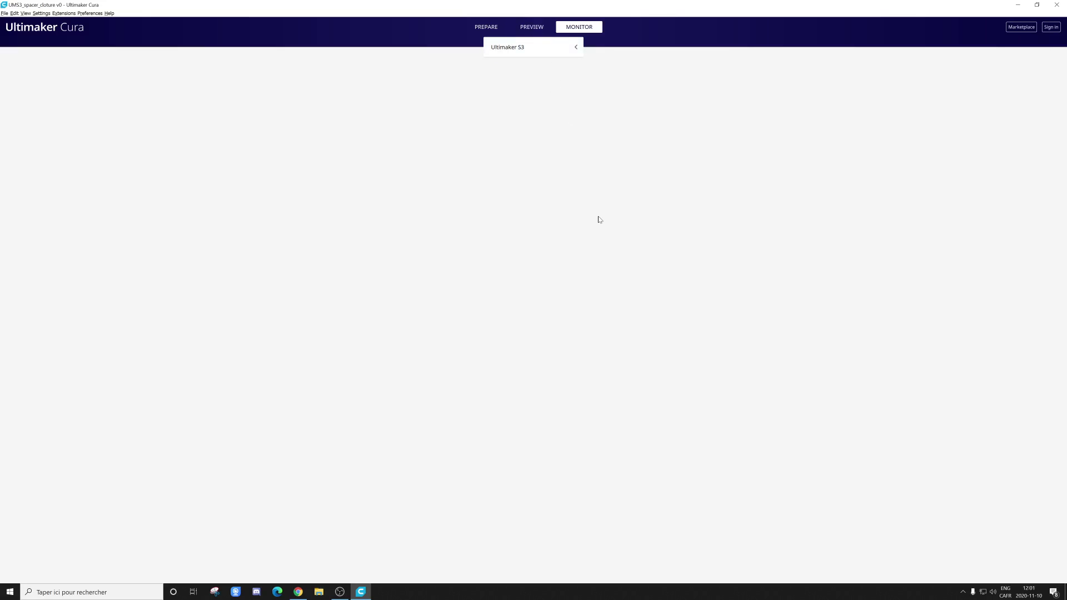
Return to the prepare stage and bring the camera holder and whole build plate into view.
click(532, 26)
click(486, 27)
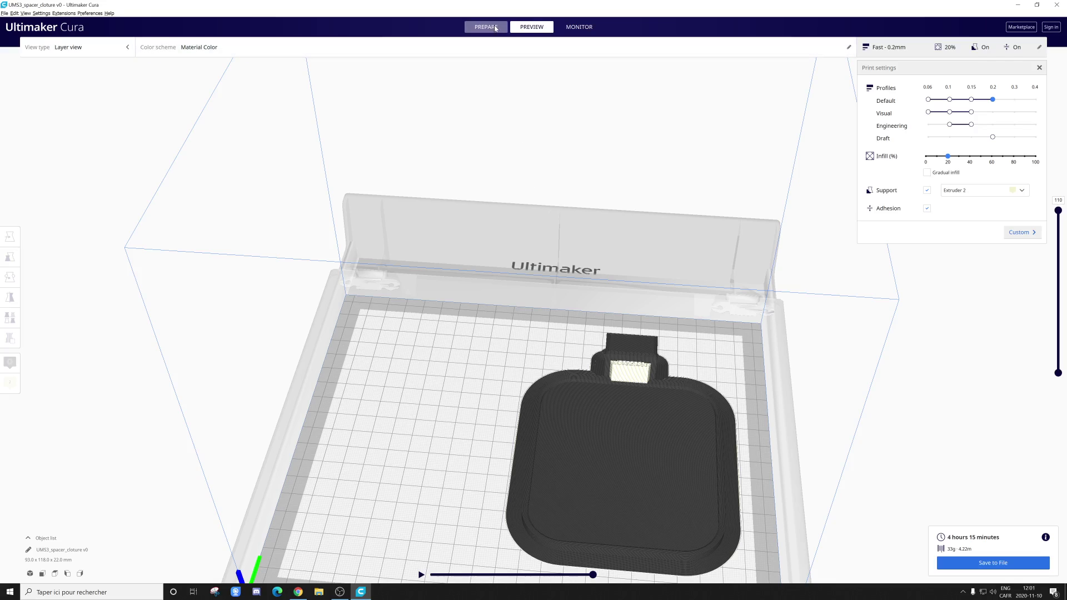
right_drag(877, 448, 880, 370)
scroll(884, 383, down, 5)
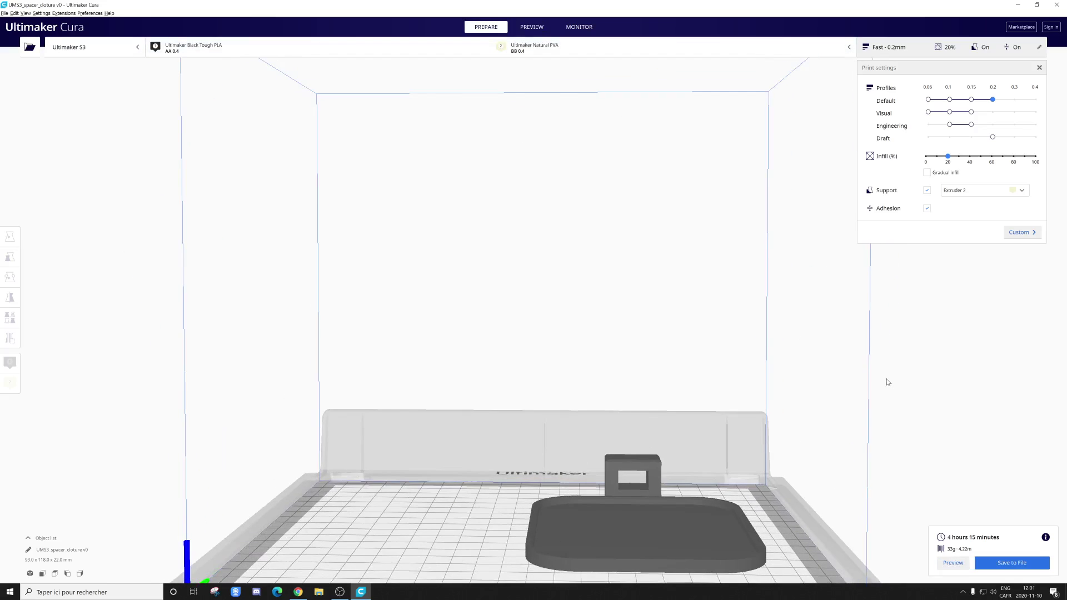
right_drag(823, 414, 846, 439)
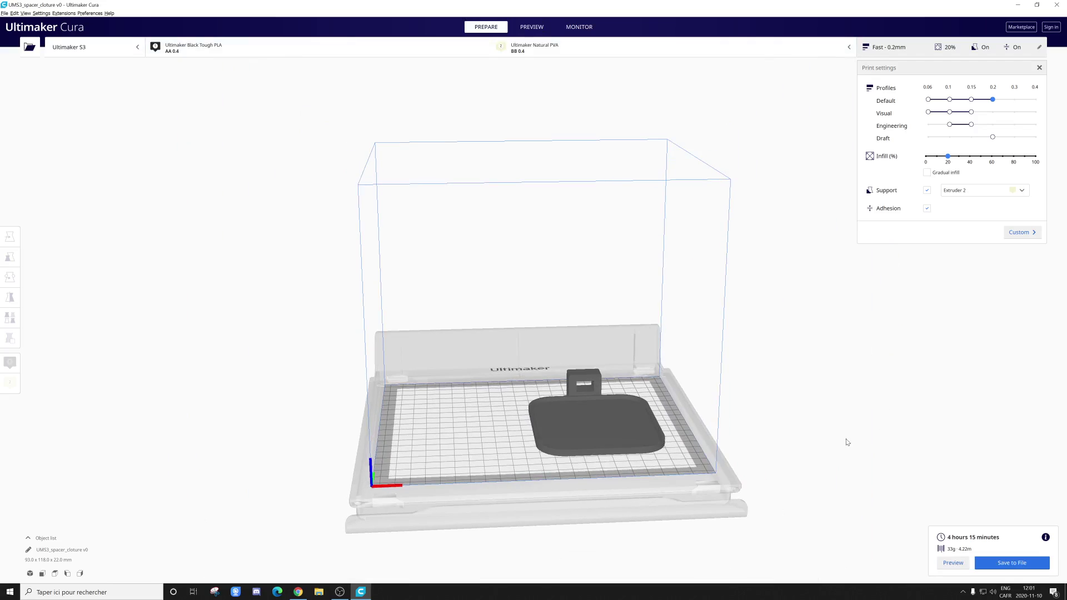